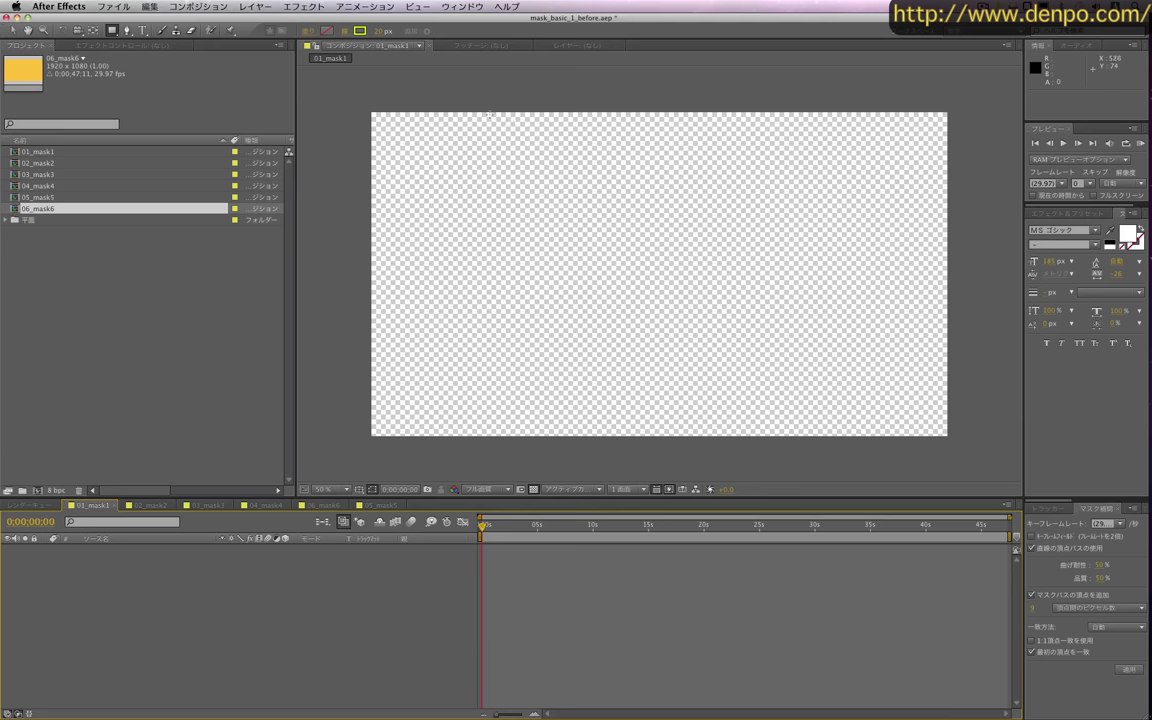
Step: Create a full-frame 1920×1080 solid colored yellow FFD200 in composition 01_mask1
click(252, 6)
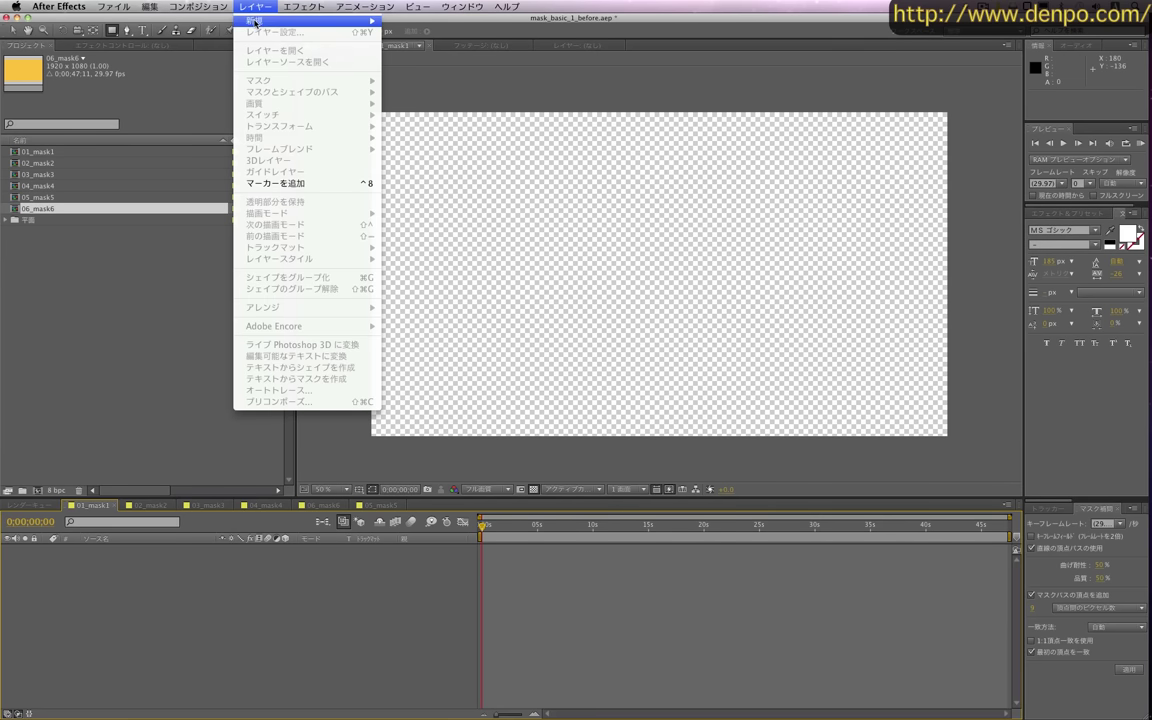
mouse_move(245, 21)
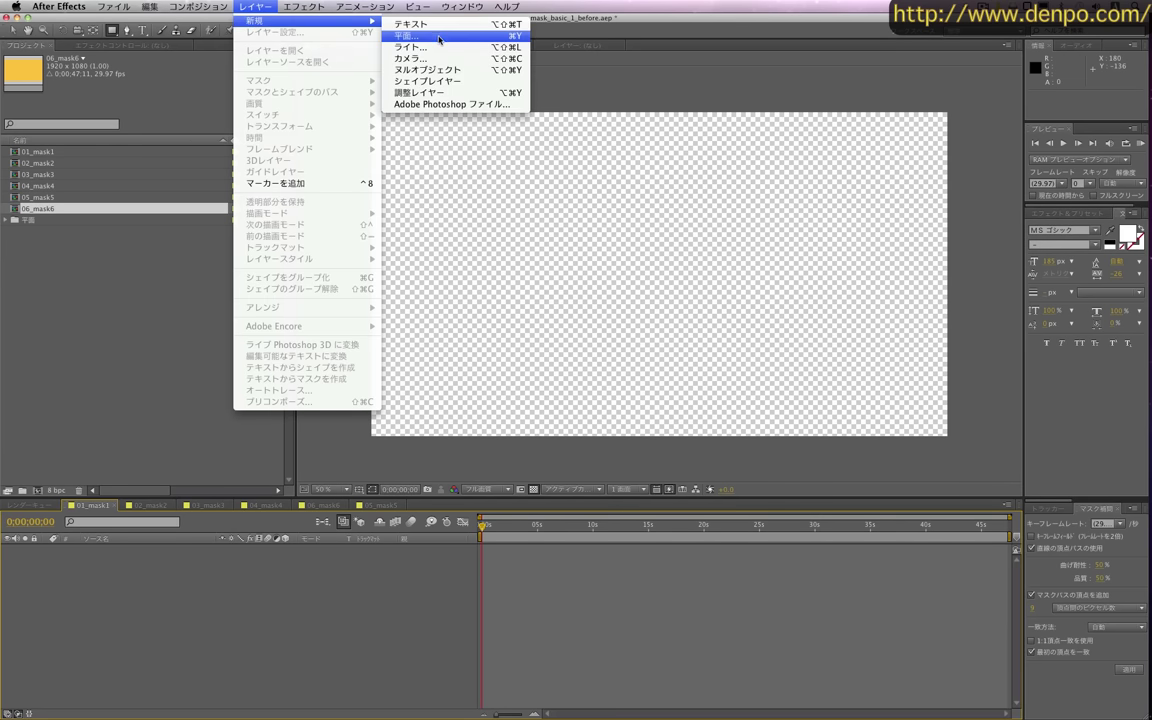
click(439, 37)
click(116, 273)
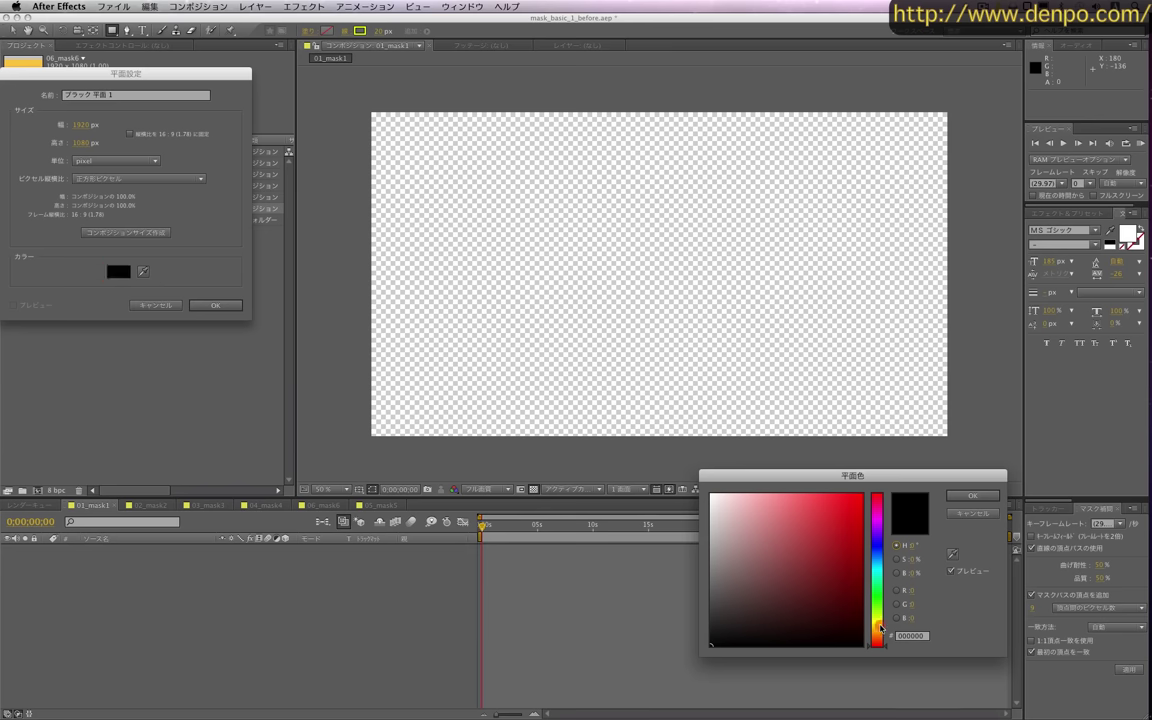
click(878, 626)
drag(838, 543, 862, 494)
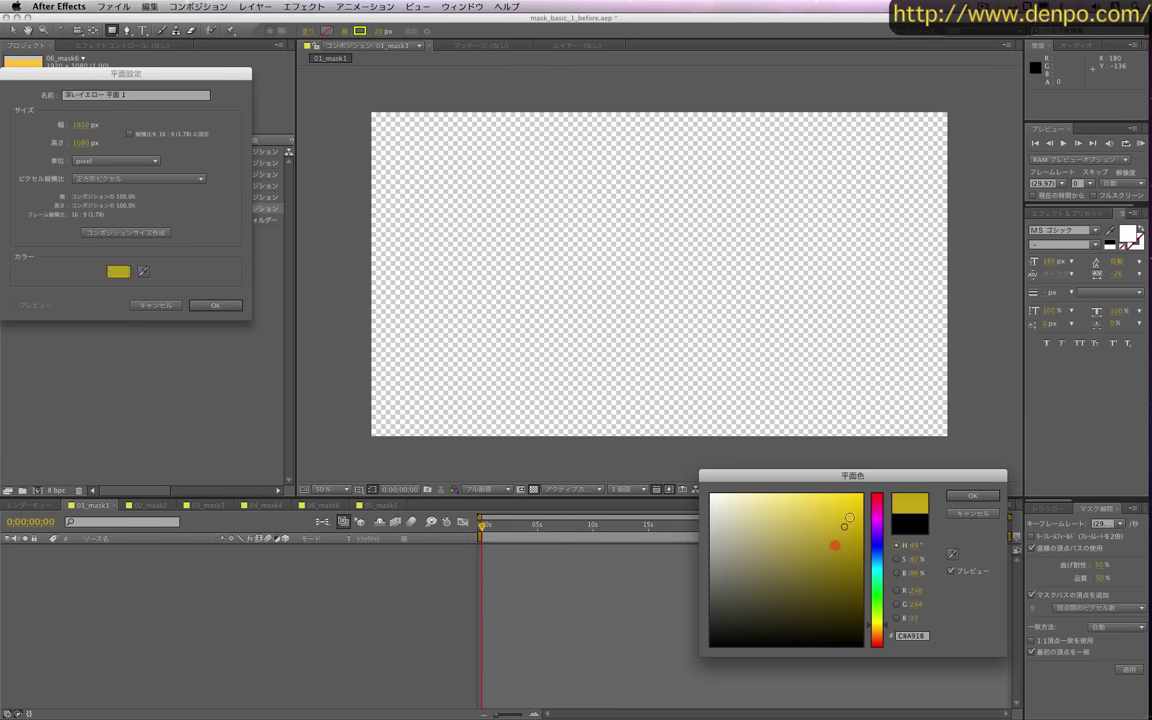
click(955, 499)
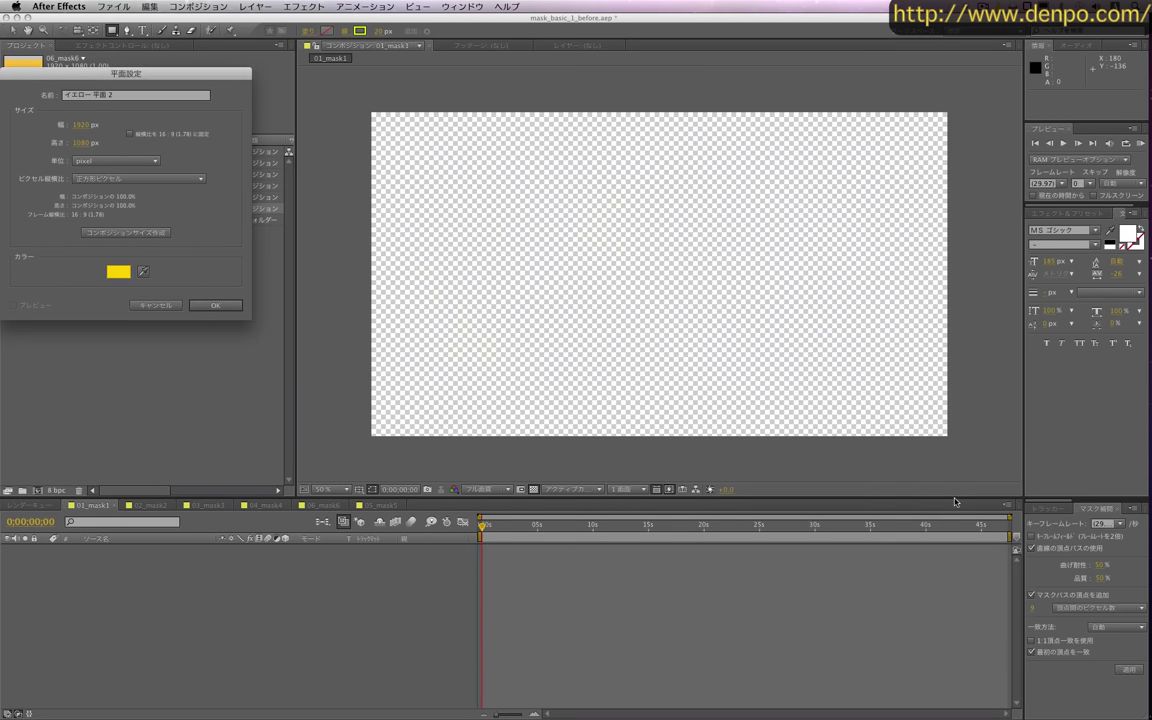
click(219, 307)
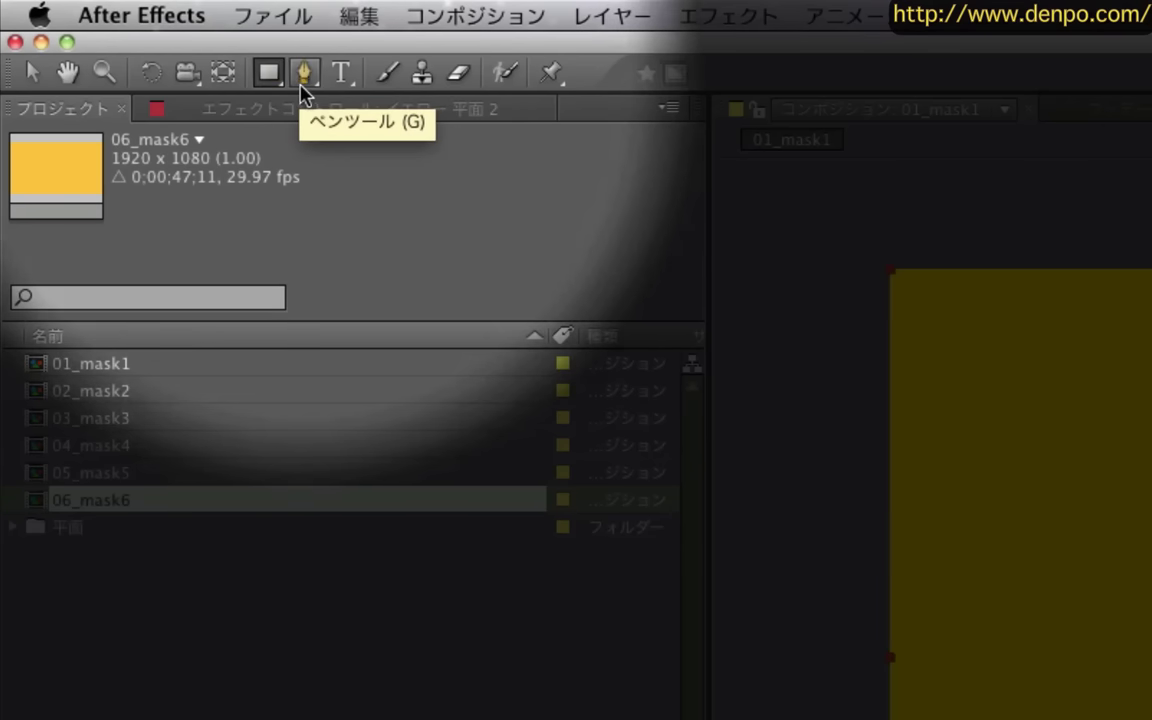
Step: Make the plain Rectangle Tool the active shape tool
click(277, 86)
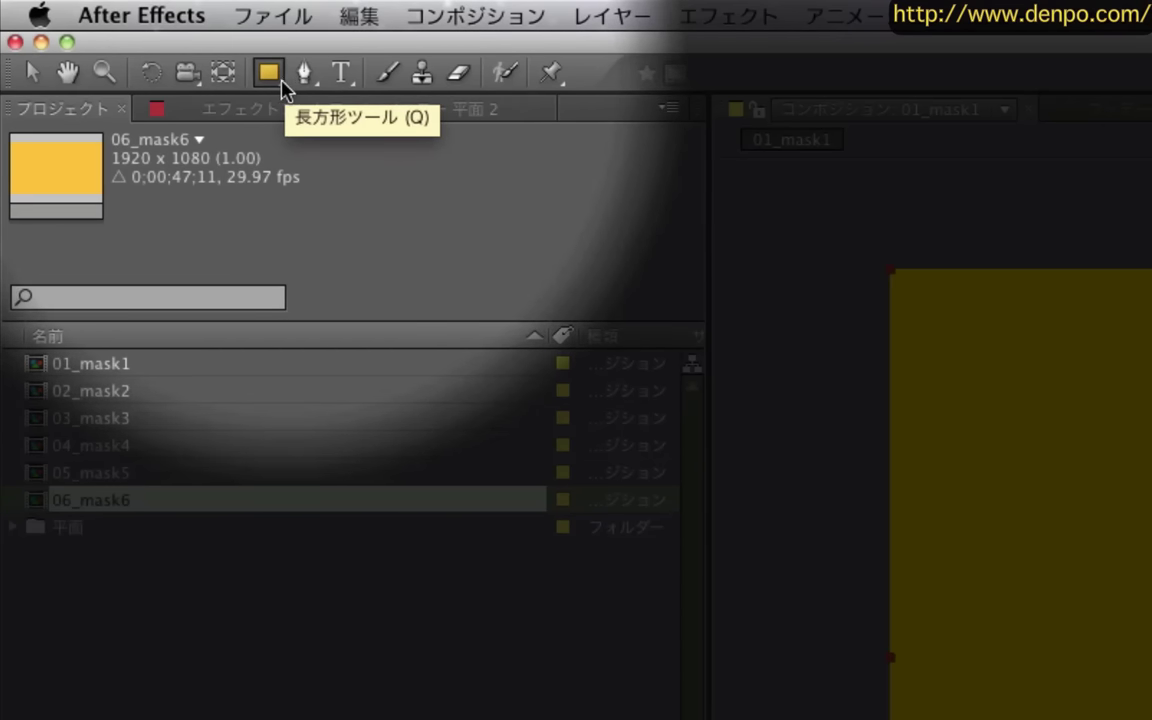
mouse_move(277, 86)
mouse_down()
mouse_move(357, 105)
mouse_move(432, 195)
mouse_move(273, 86)
mouse_up()
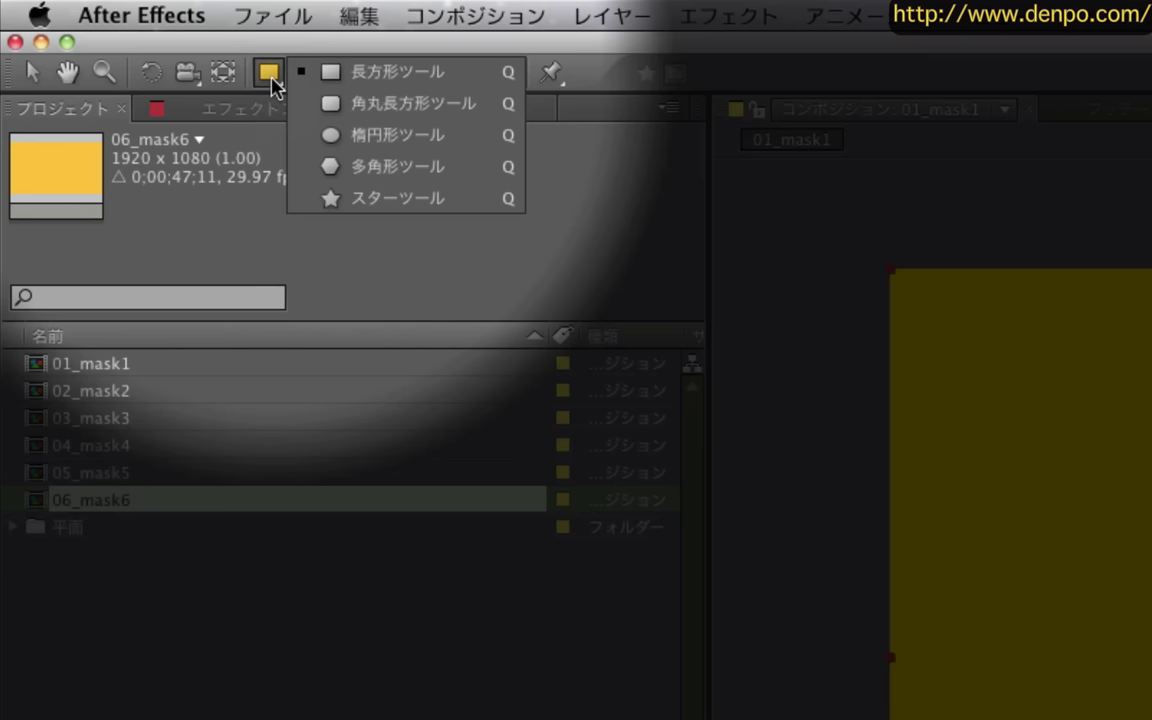
click(249, 213)
click(305, 72)
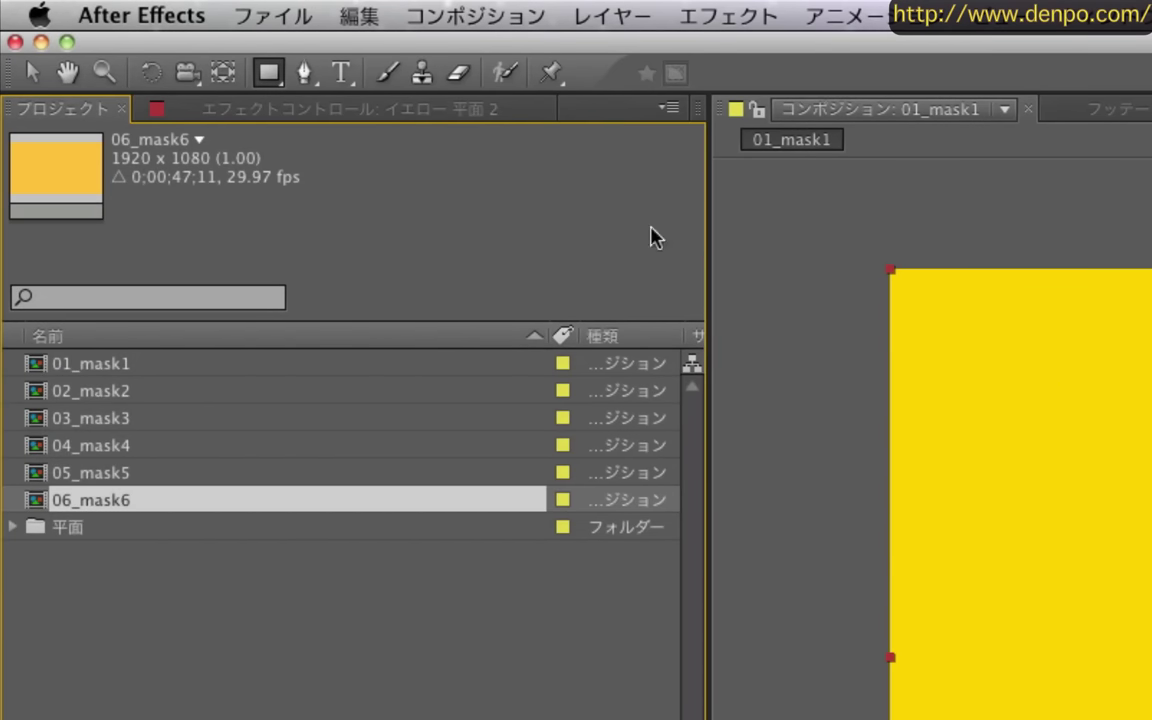
click(268, 76)
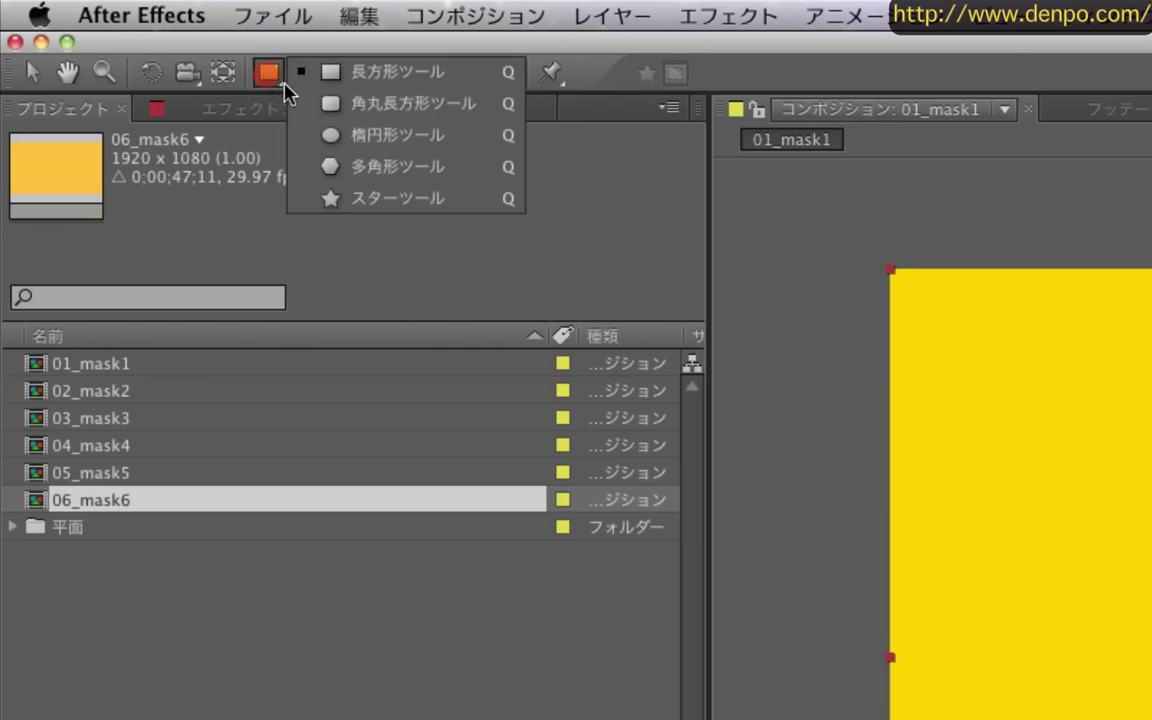
click(391, 84)
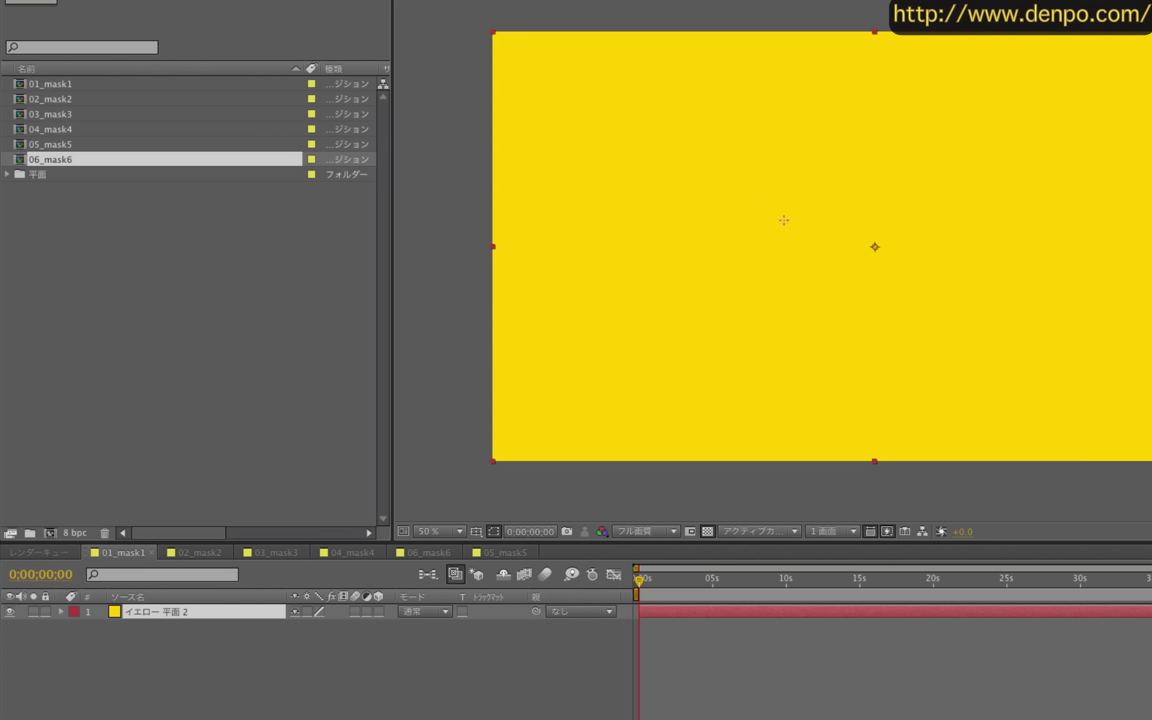
click(160, 611)
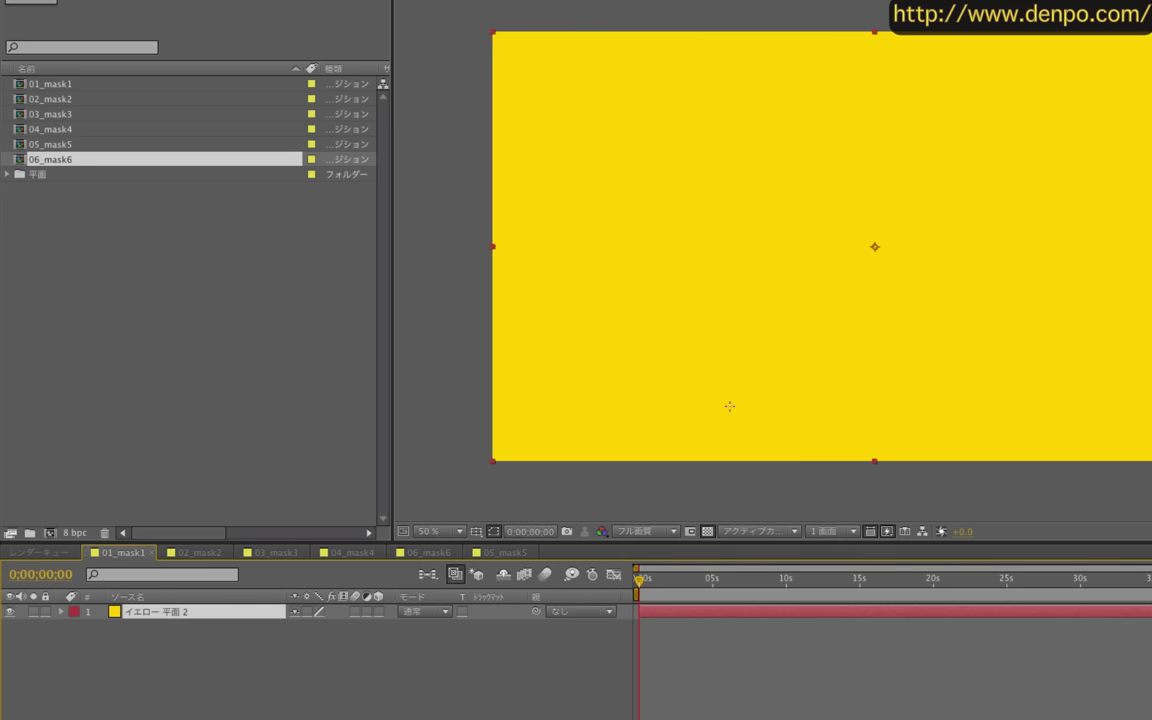
click(660, 151)
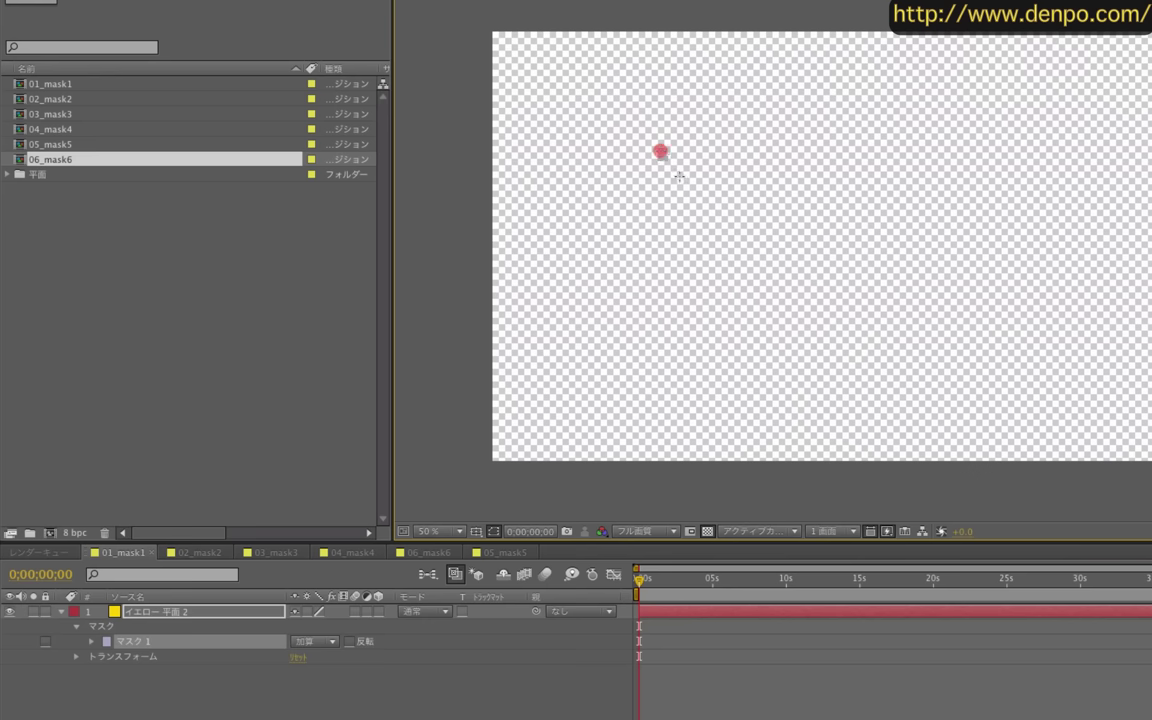
mouse_move(679, 177)
mouse_down()
mouse_move(949, 327)
mouse_move(930, 306)
mouse_move(805, 281)
mouse_move(848, 313)
mouse_up()
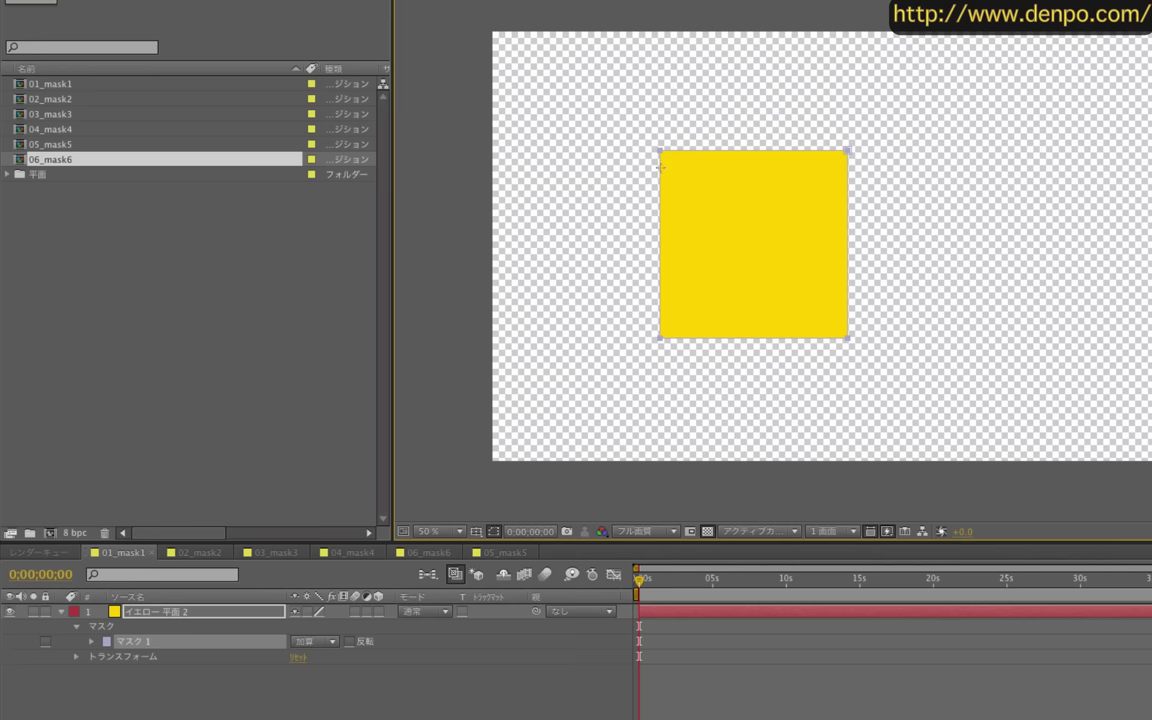
key(Delete)
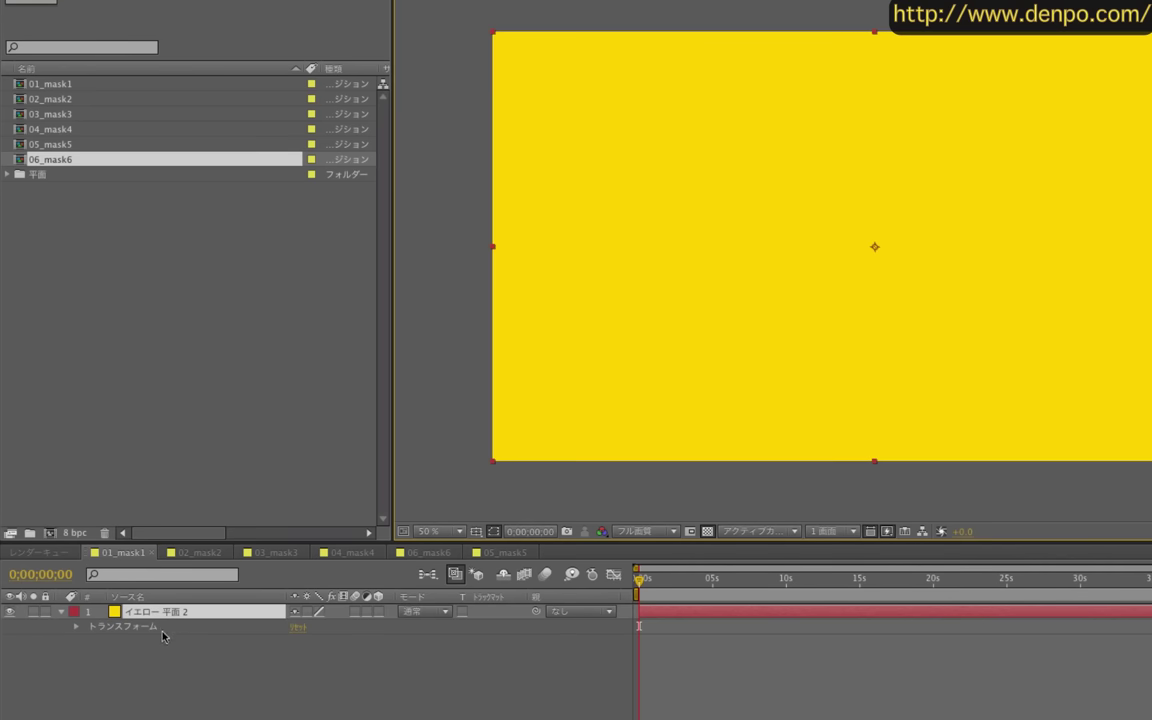
click(220, 700)
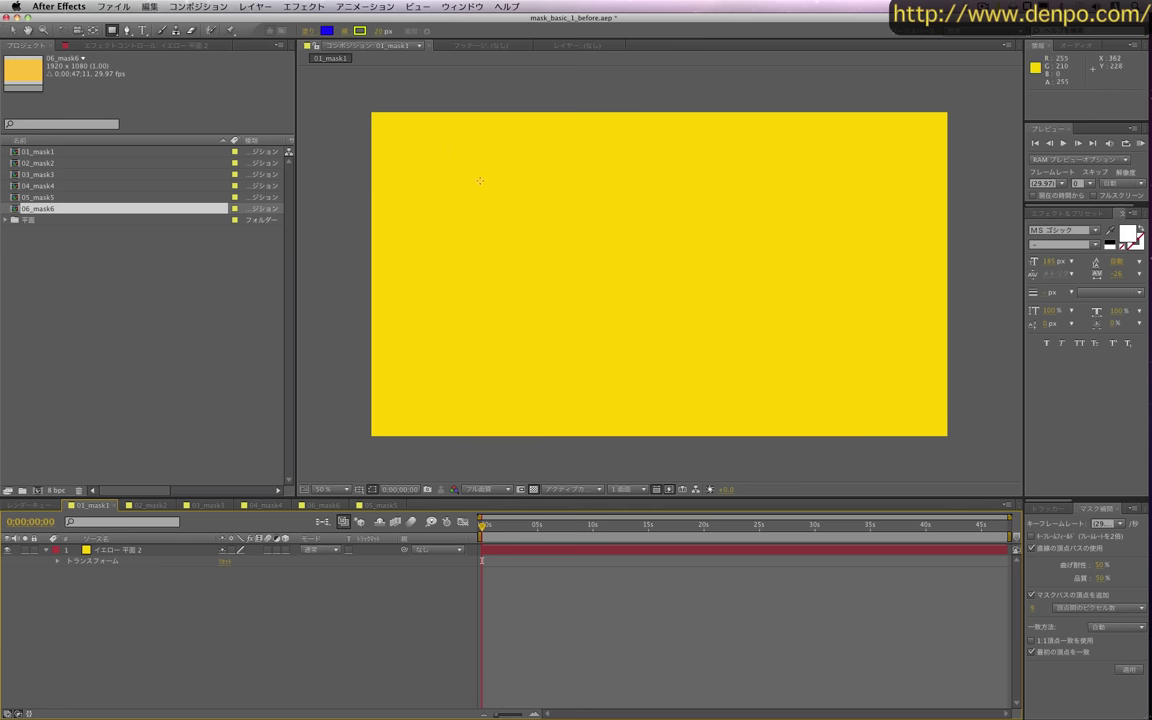
drag(483, 182, 679, 348)
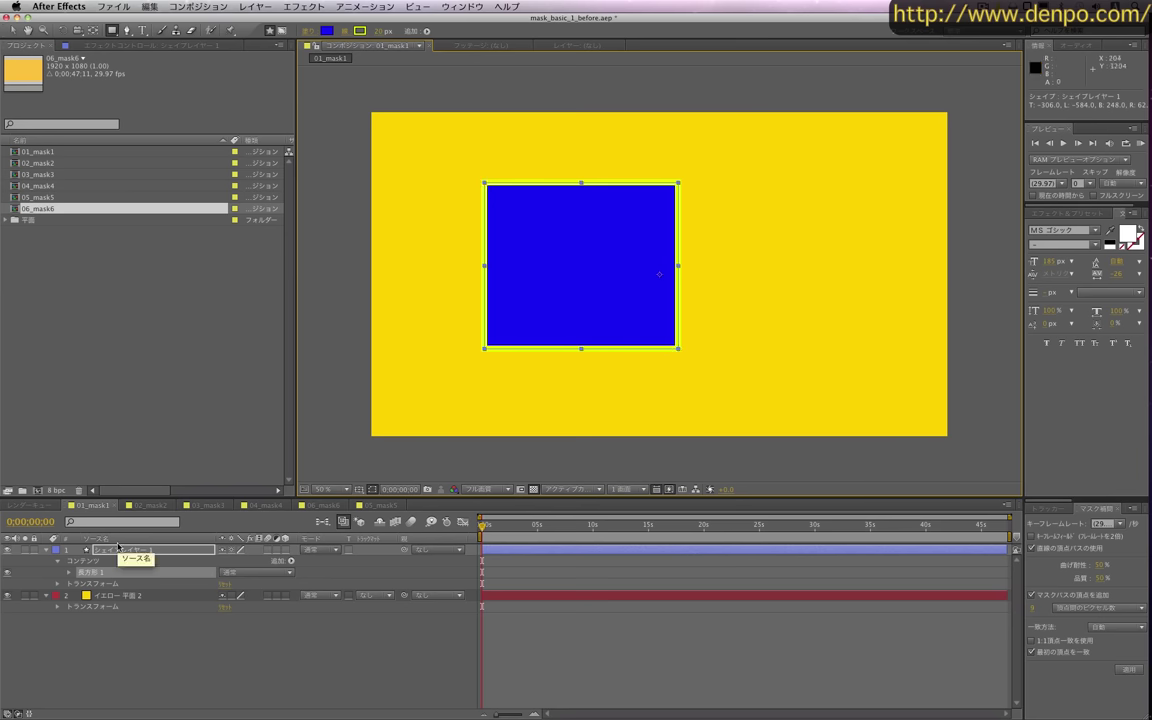
key(ctrl+z)
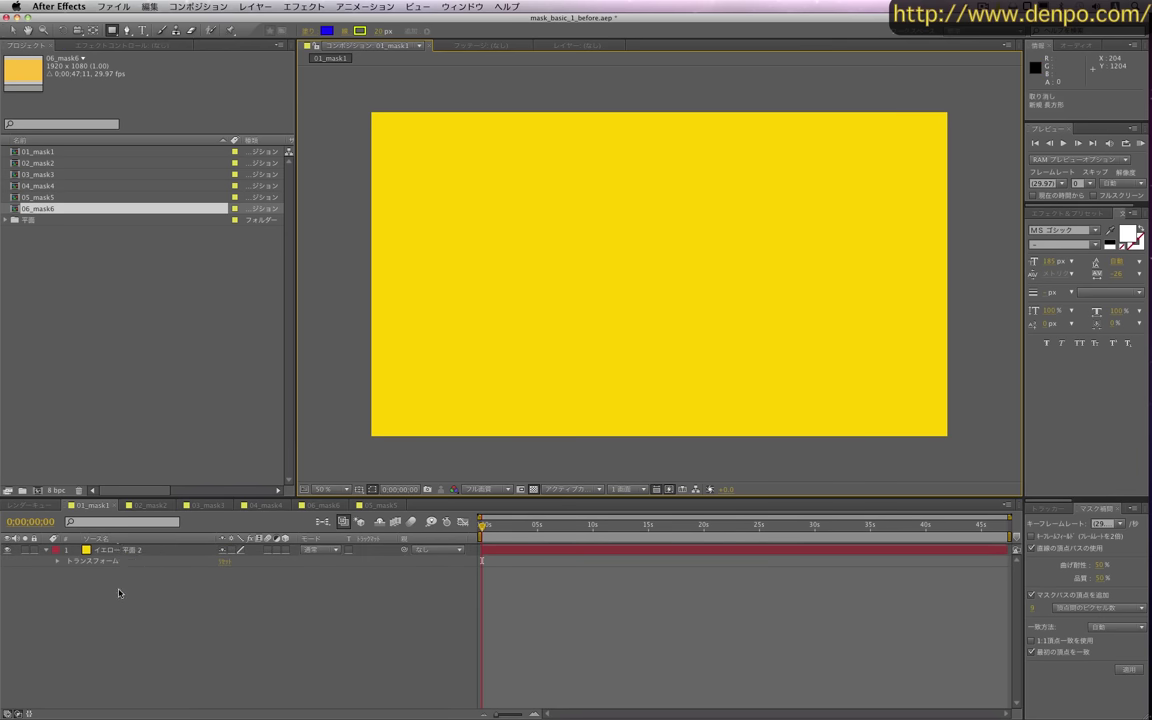
click(104, 551)
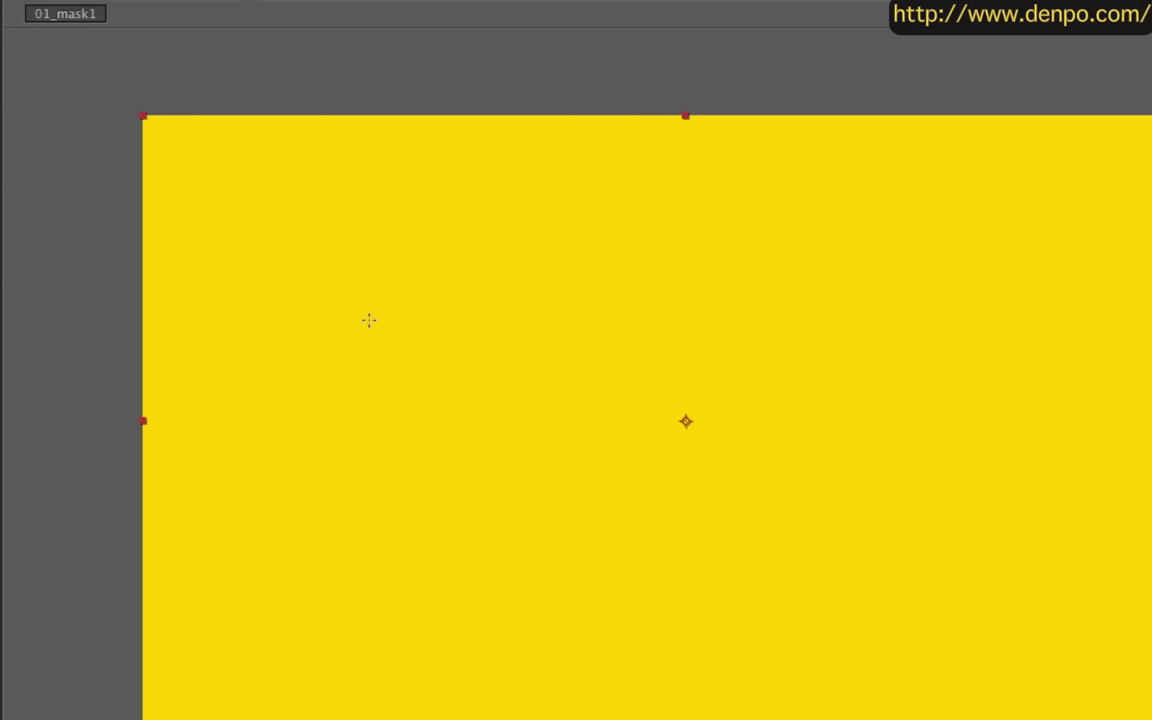
Step: Draw an inverted rectangular Mask 1 on the yellow solid, then switch to composition 02_mask2
drag(492, 219, 633, 355)
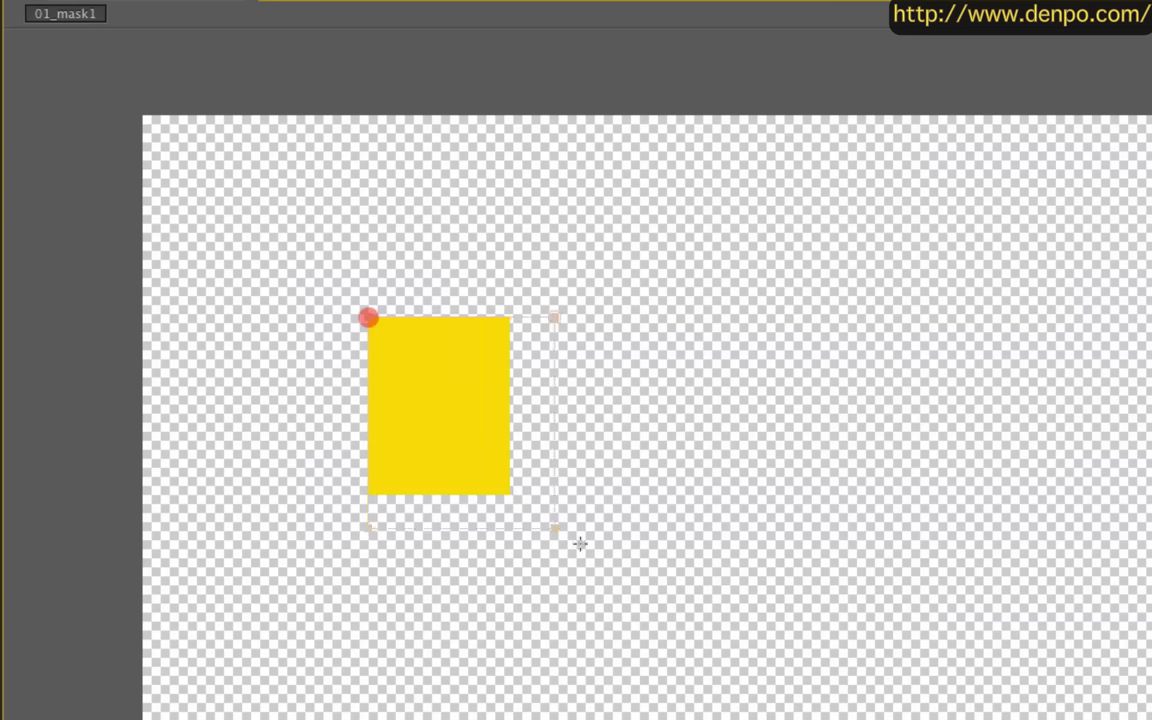
drag(632, 572, 596, 524)
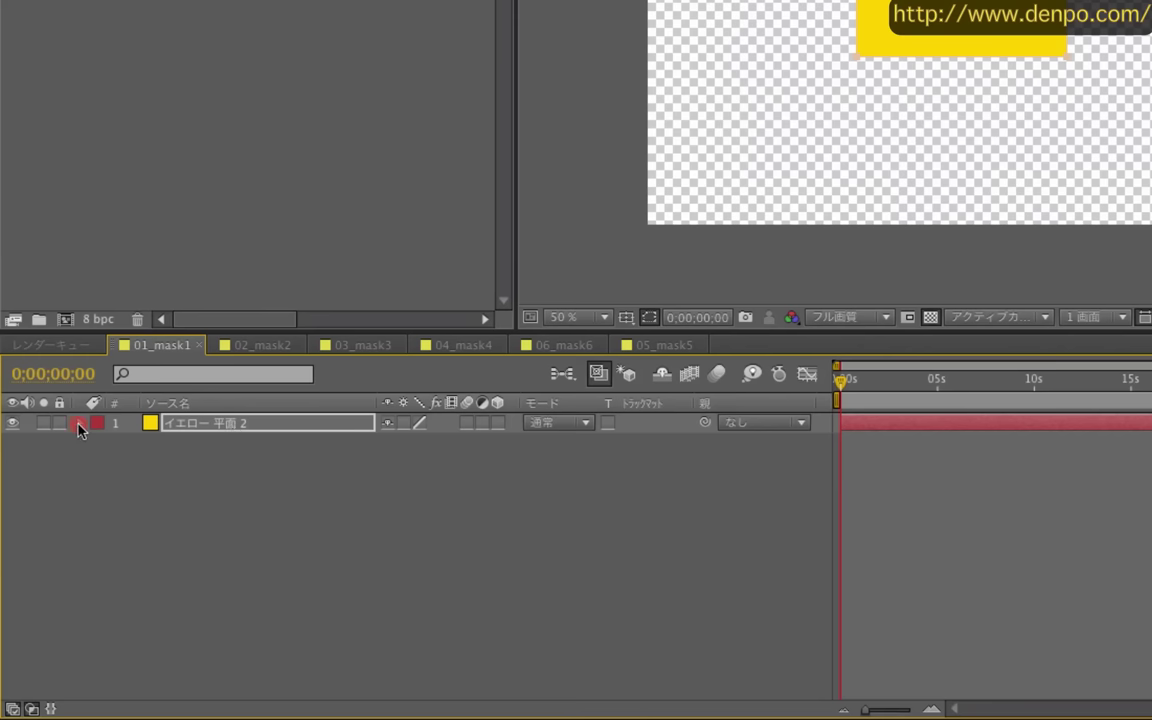
click(80, 423)
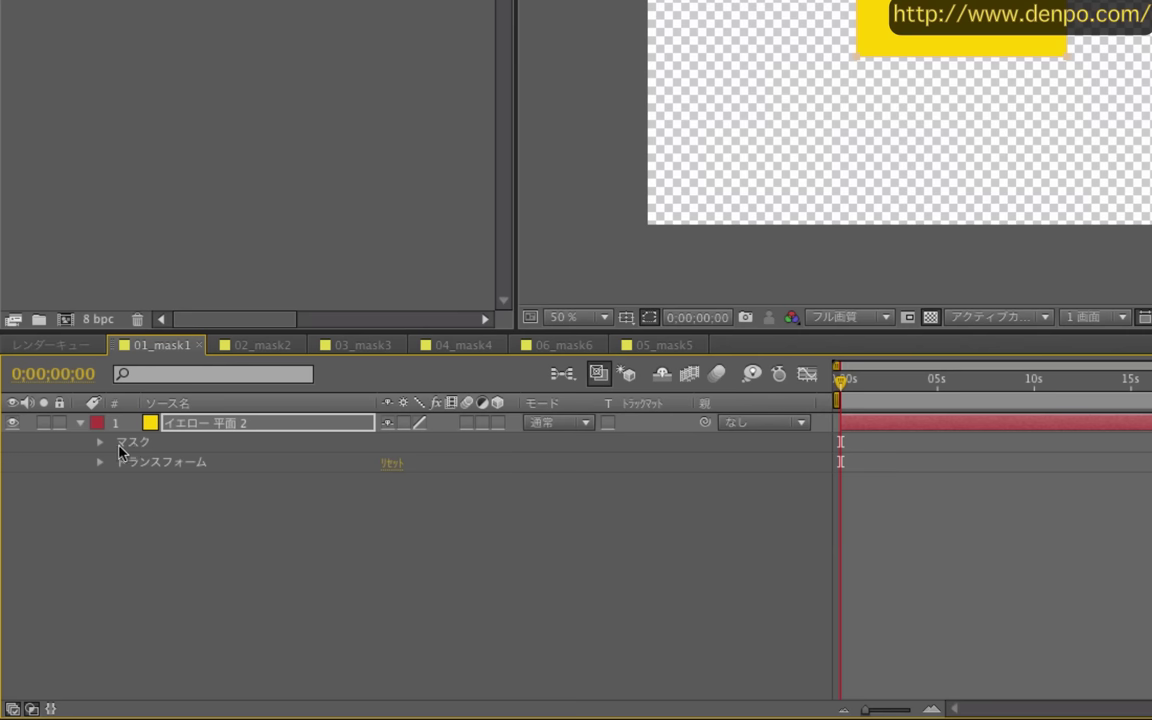
click(101, 442)
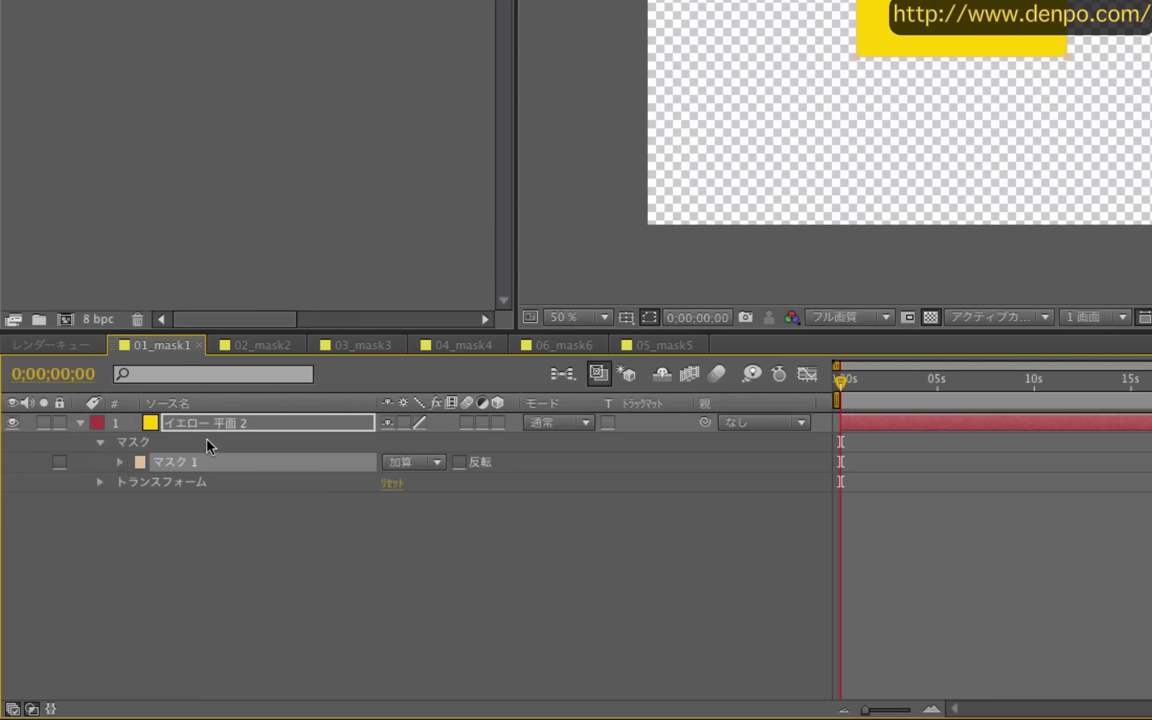
click(119, 463)
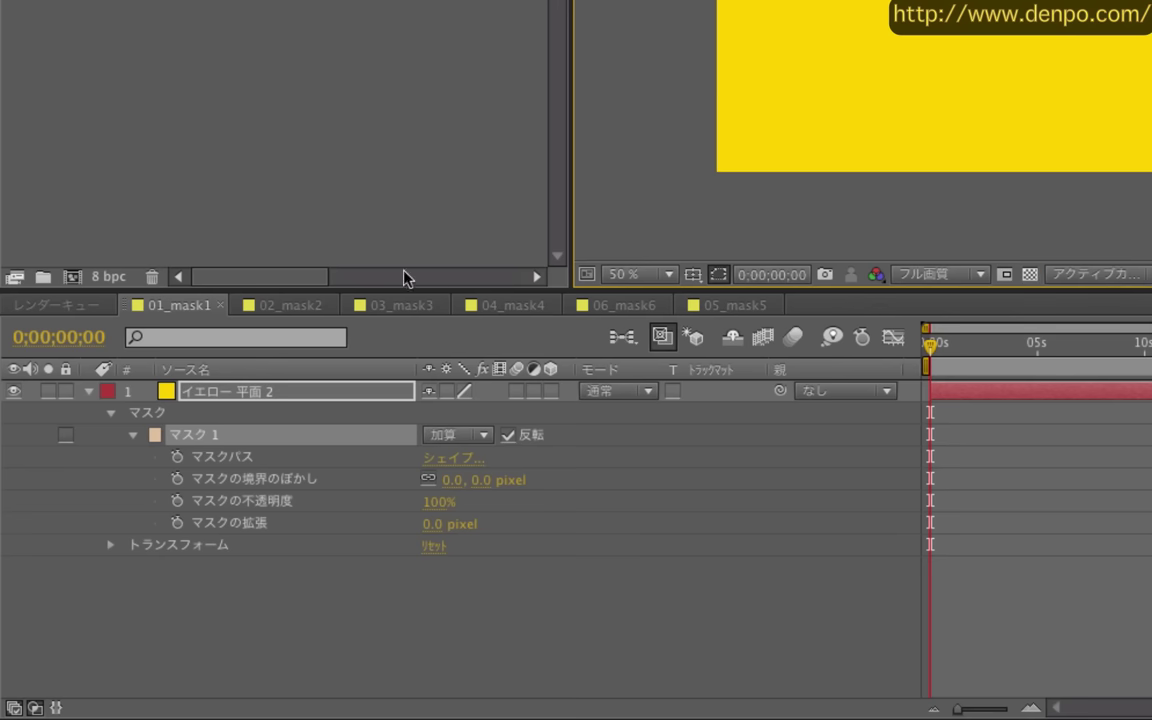
click(308, 315)
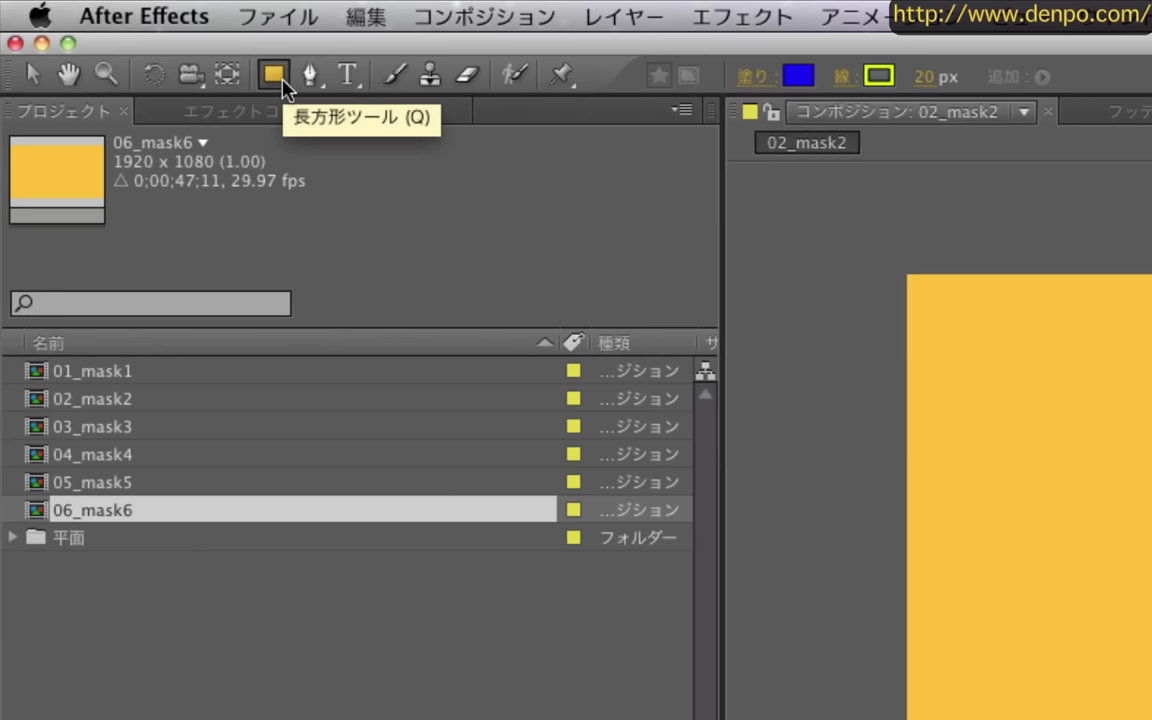
click(276, 76)
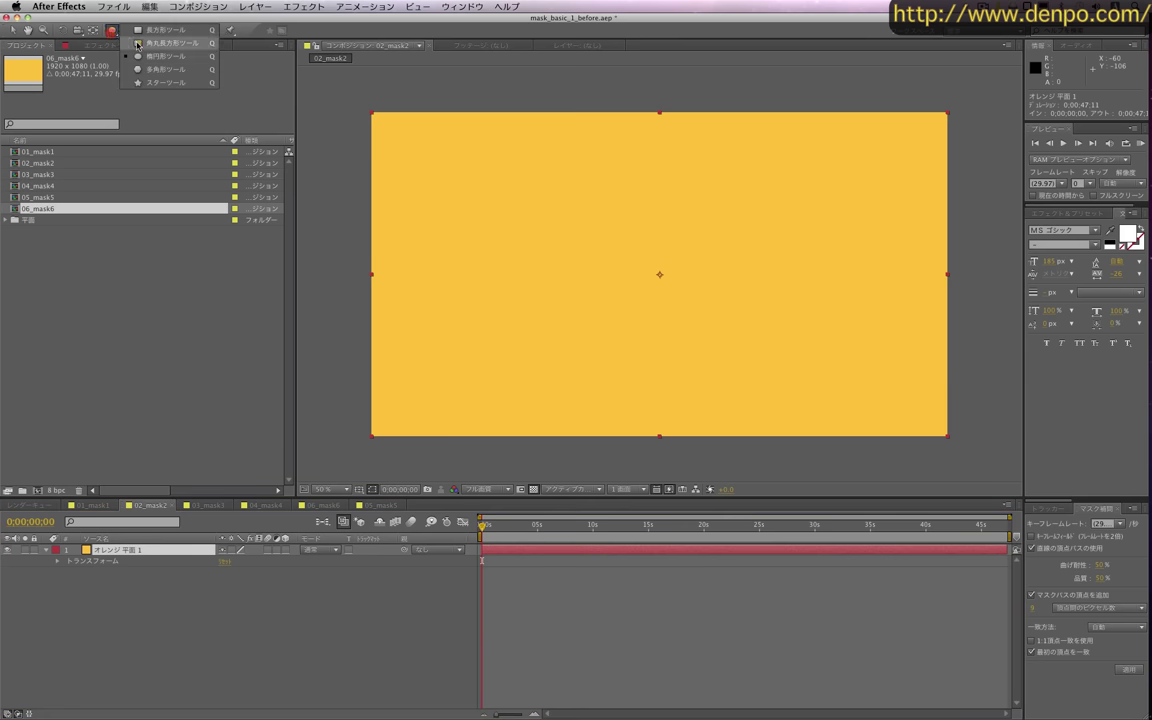
Step: Draw a circle mask left of centre and a pentagon mask overlapping its top
click(150, 56)
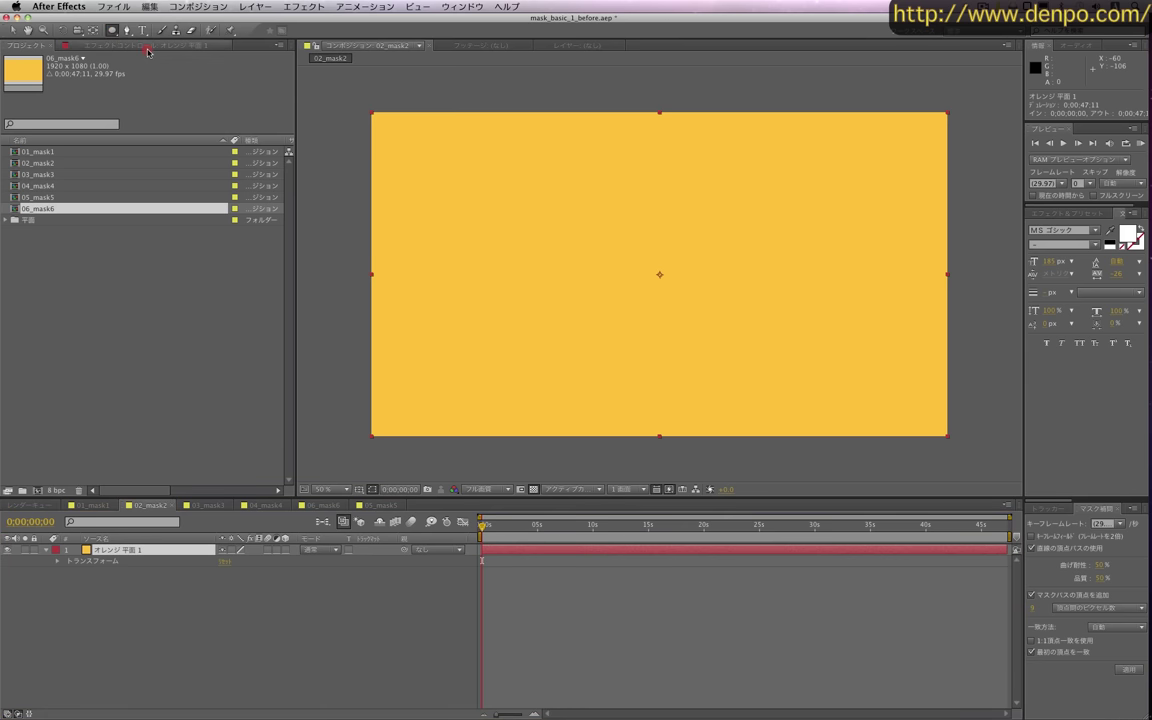
drag(488, 204, 625, 340)
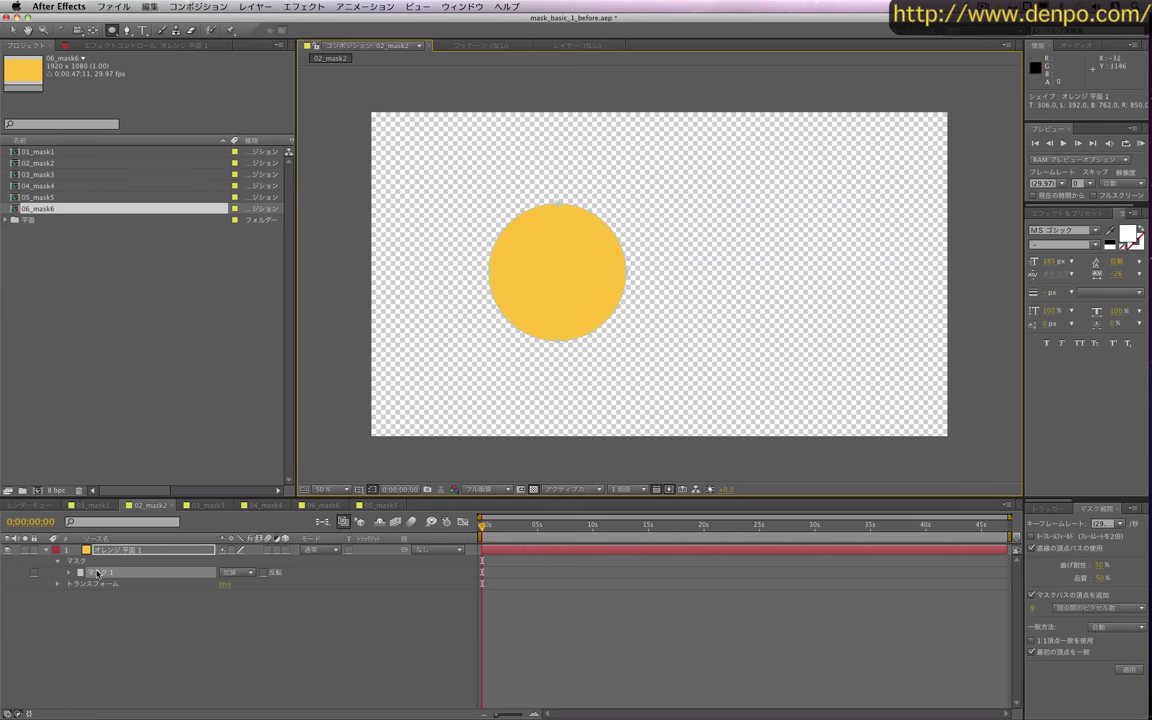
drag(113, 37, 177, 70)
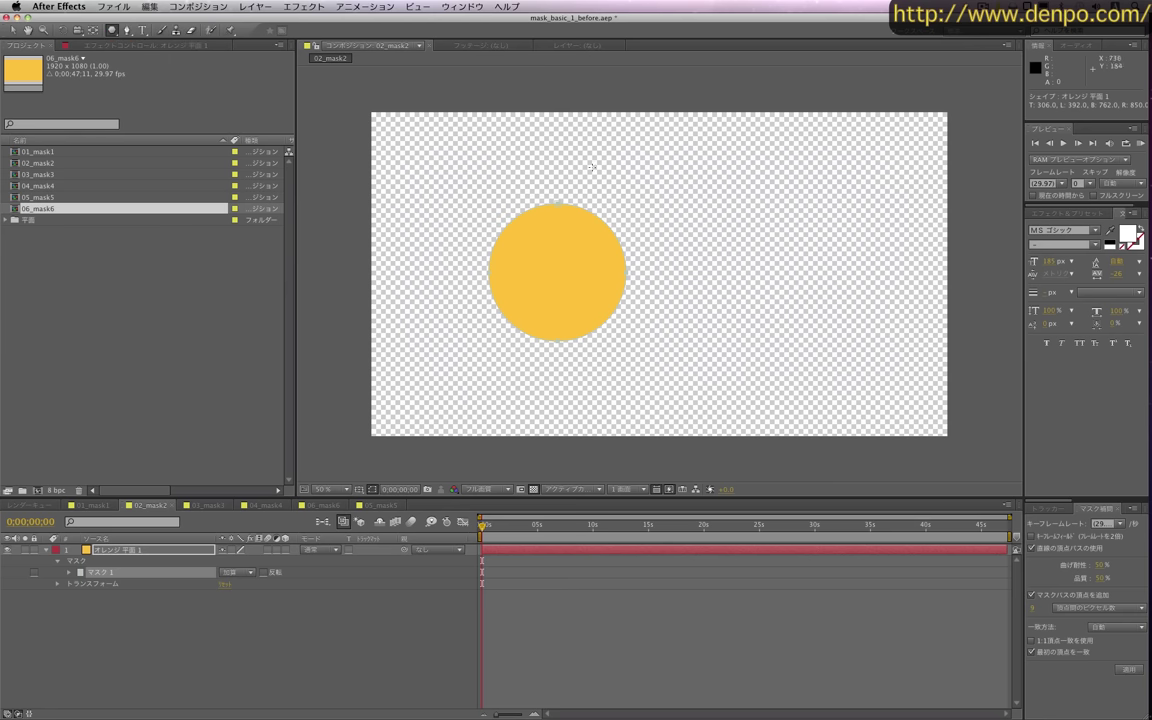
mouse_move(591, 167)
mouse_down()
mouse_move(643, 243)
mouse_move(640, 234)
mouse_up()
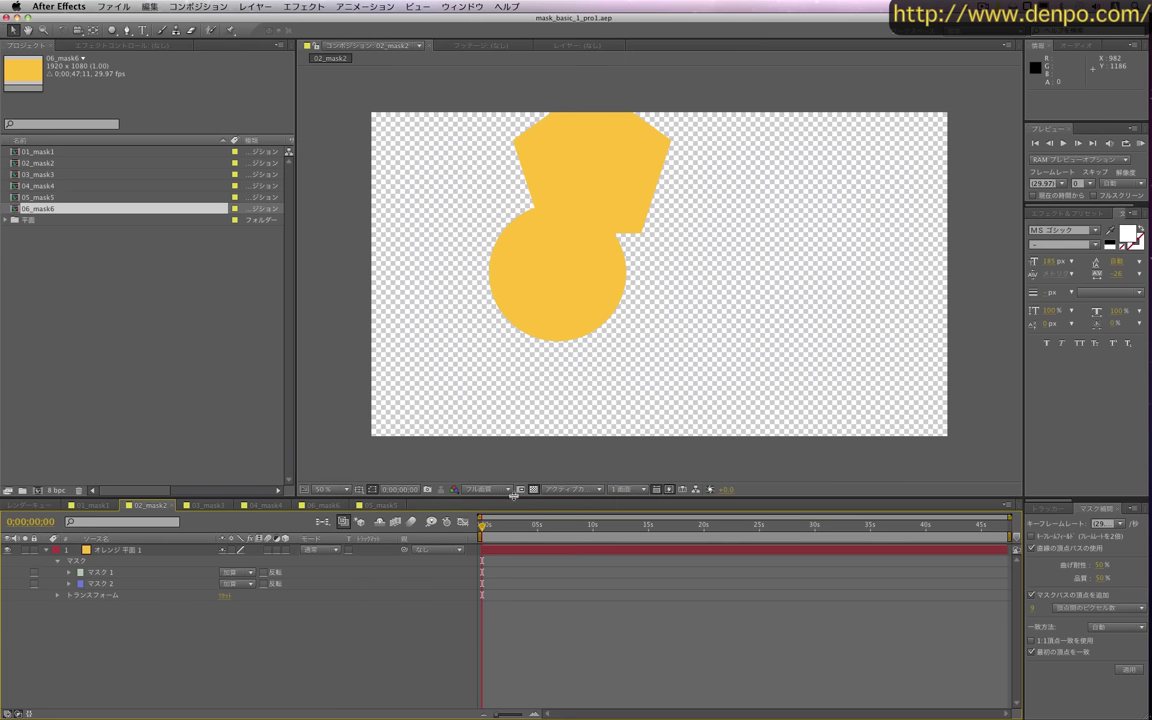
Step: Show the empty background as black and select the circle and pentagon masks to view their paths
click(534, 489)
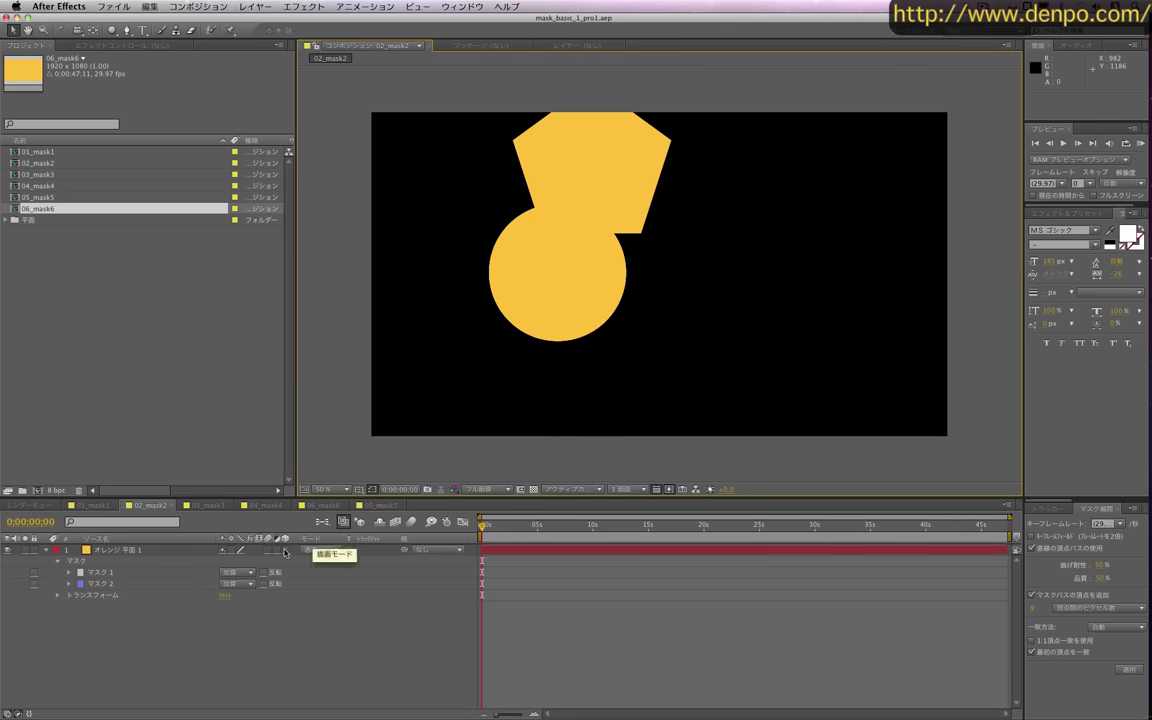
click(100, 572)
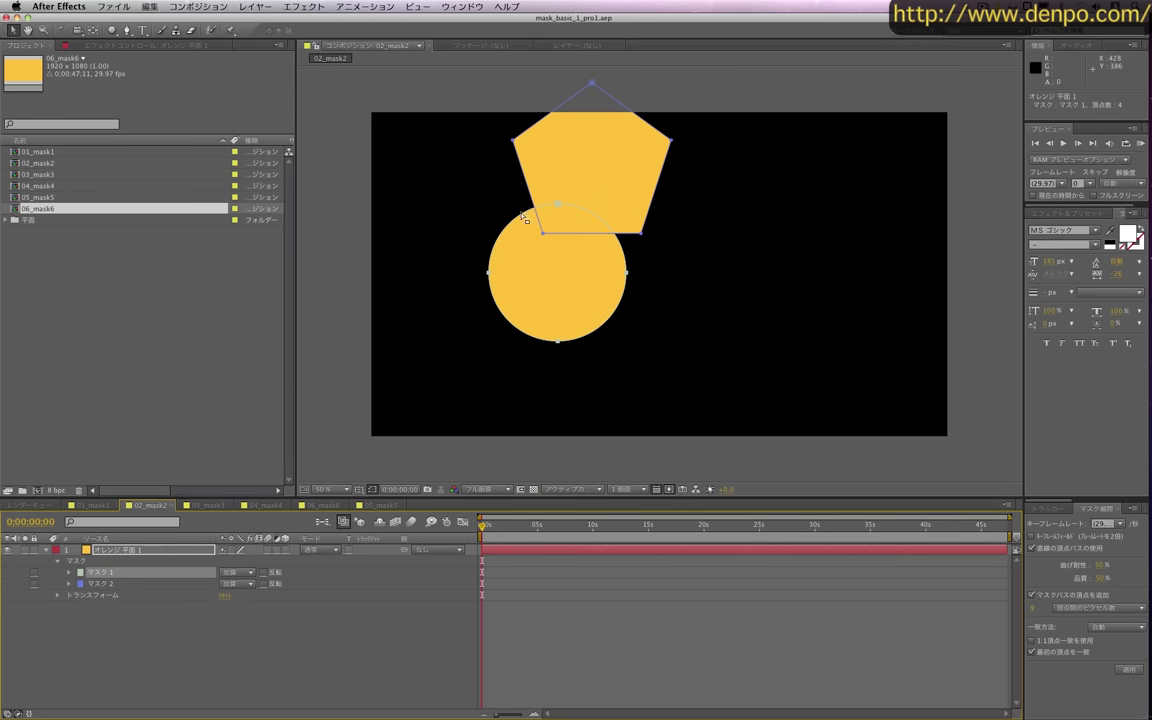
click(104, 584)
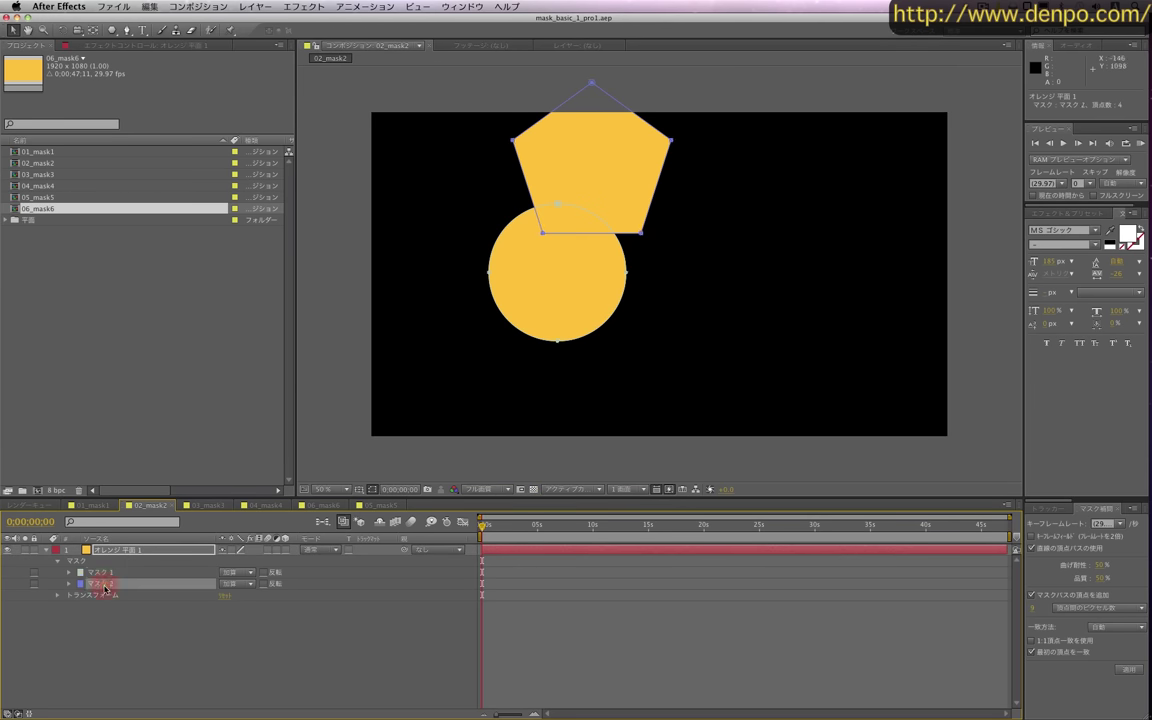
click(107, 575)
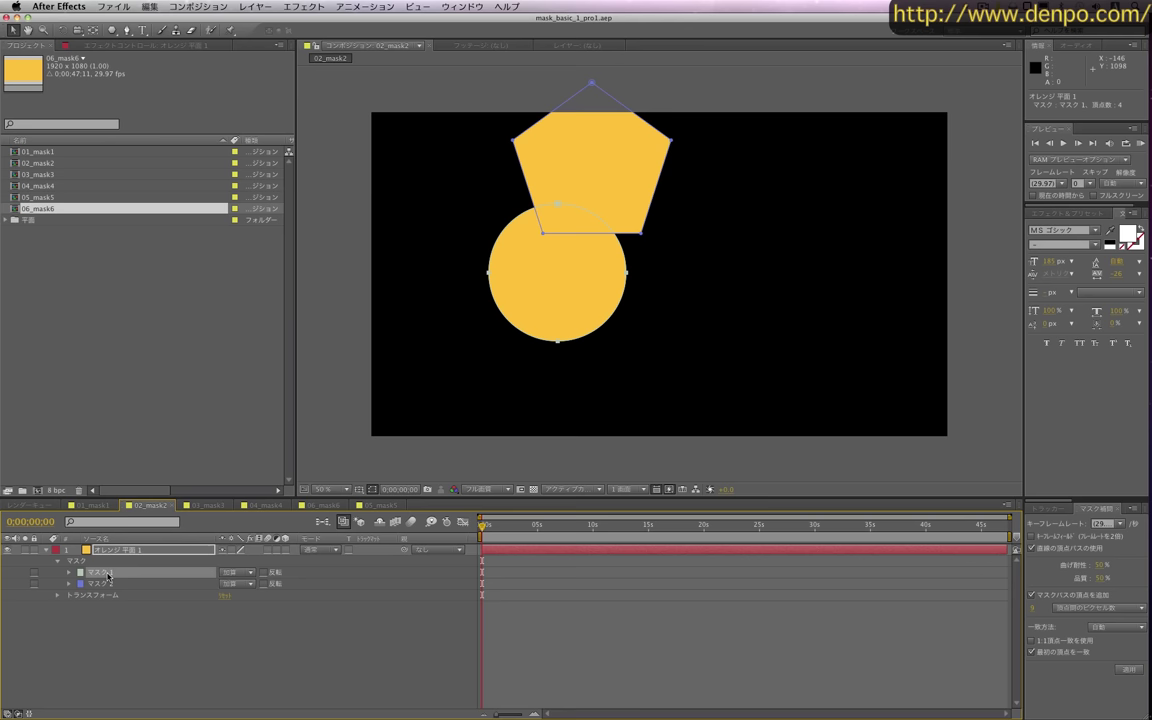
Step: Switch Mask 2's mode through Subtract, Intersect, then Difference to compare results
click(232, 585)
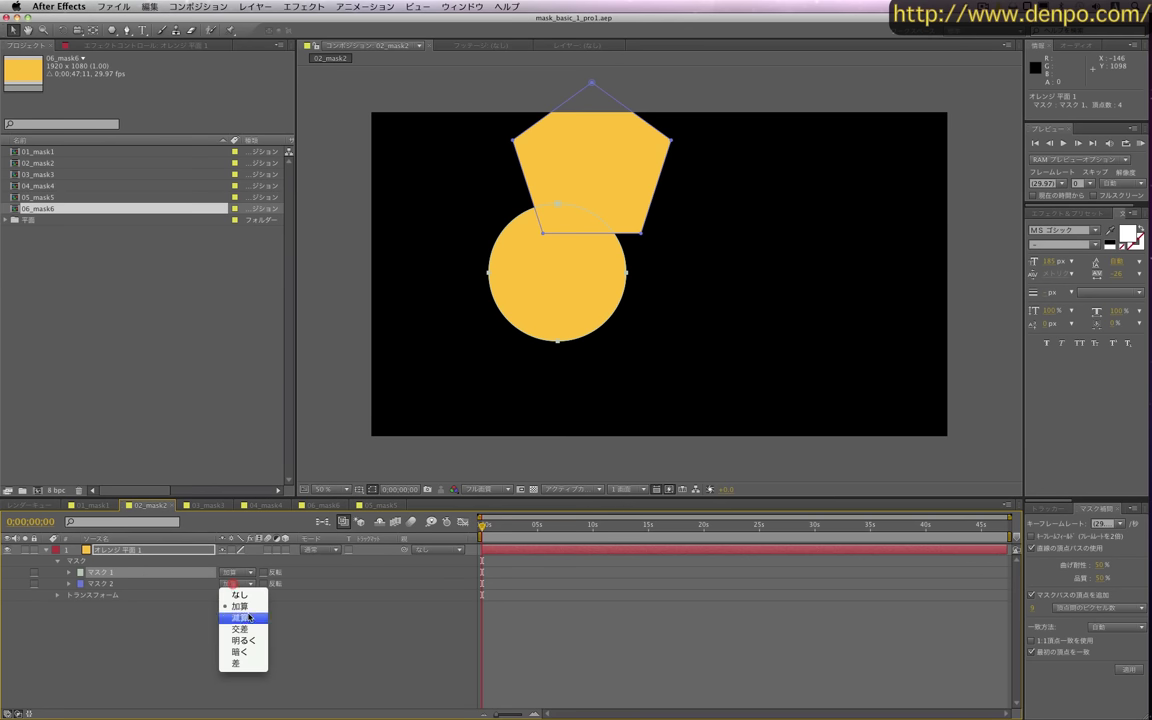
click(249, 617)
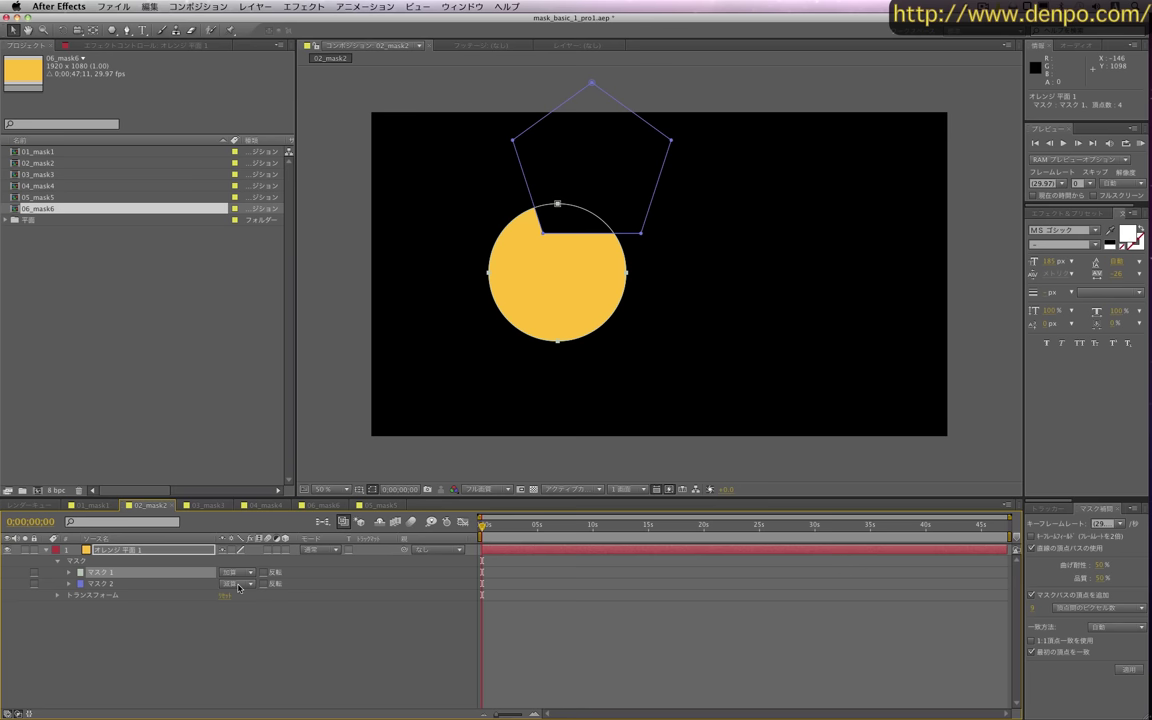
click(239, 588)
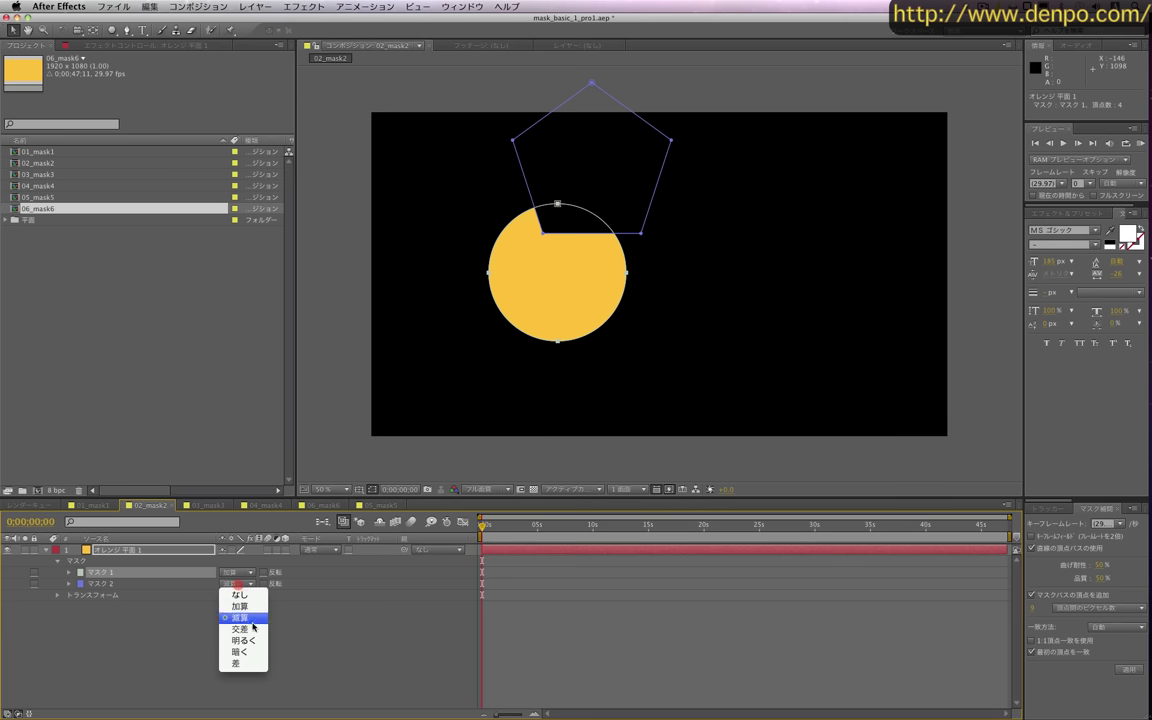
click(254, 629)
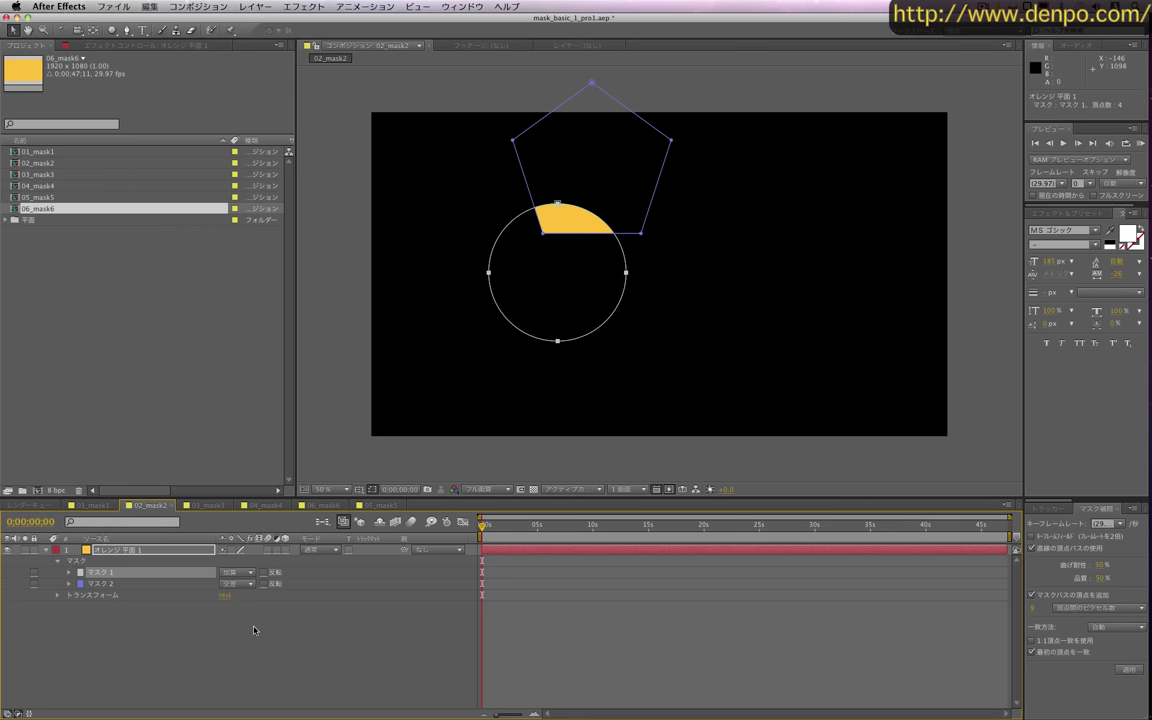
click(237, 583)
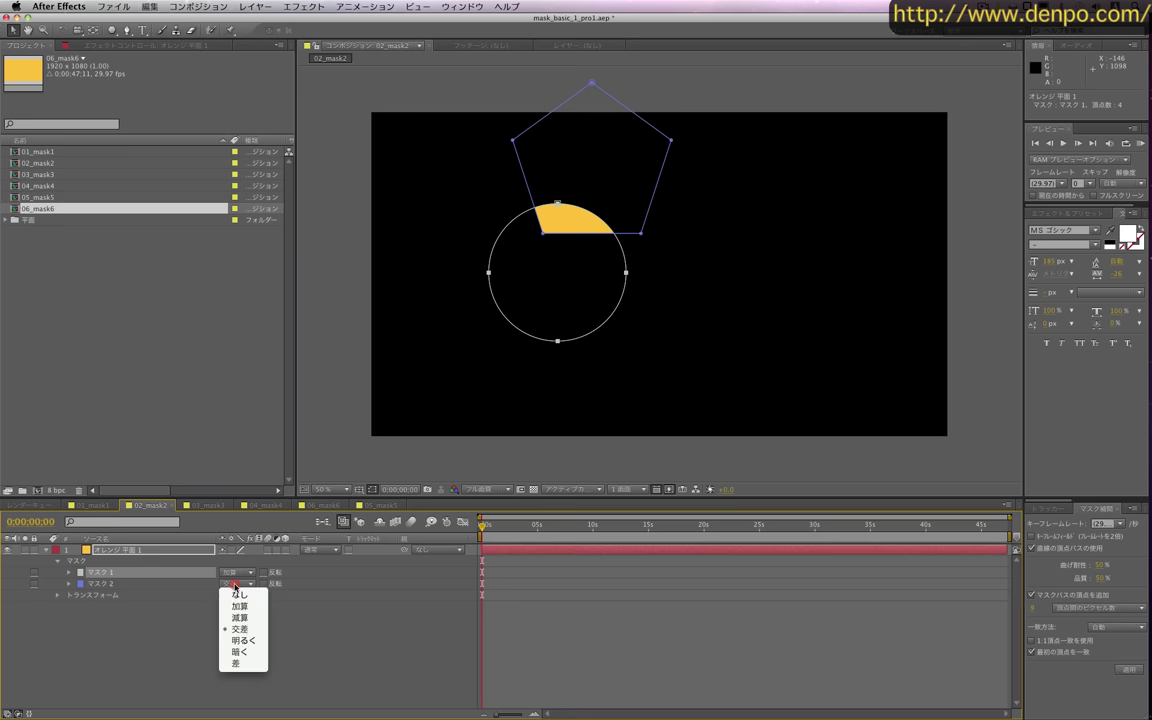
click(256, 661)
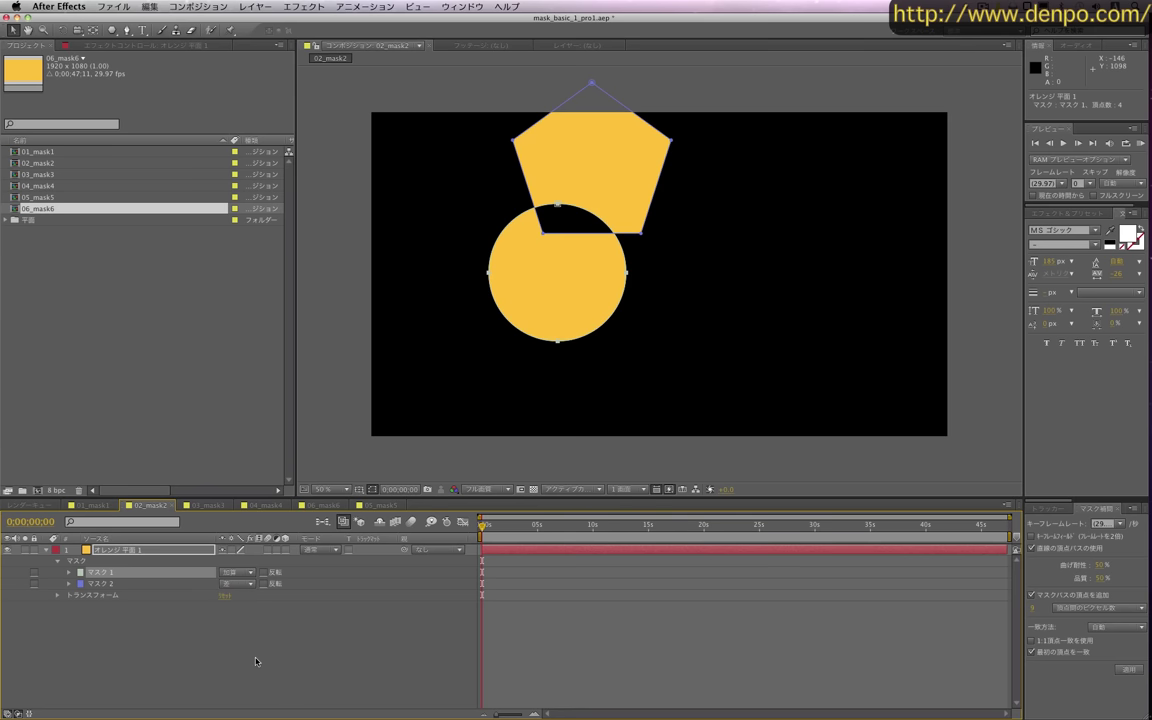
click(235, 584)
Step: Set Mask 2 back to Add, zoom to 200% and pan to where circle meets pentagon
click(244, 606)
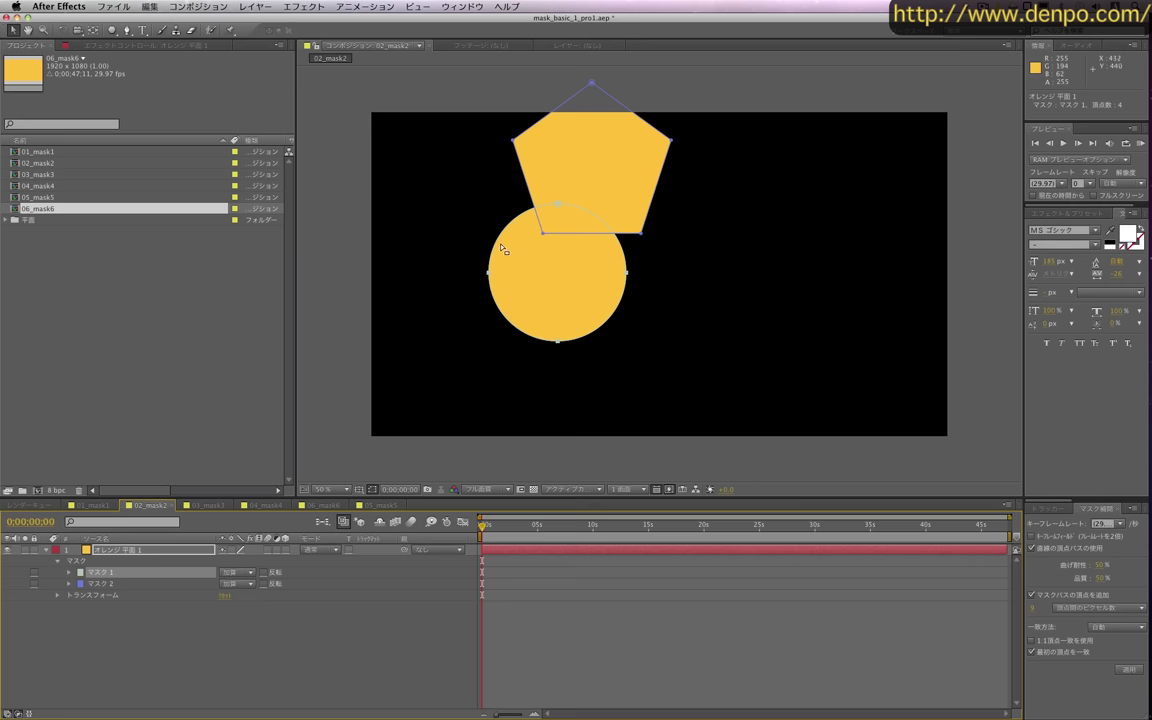
key(period)
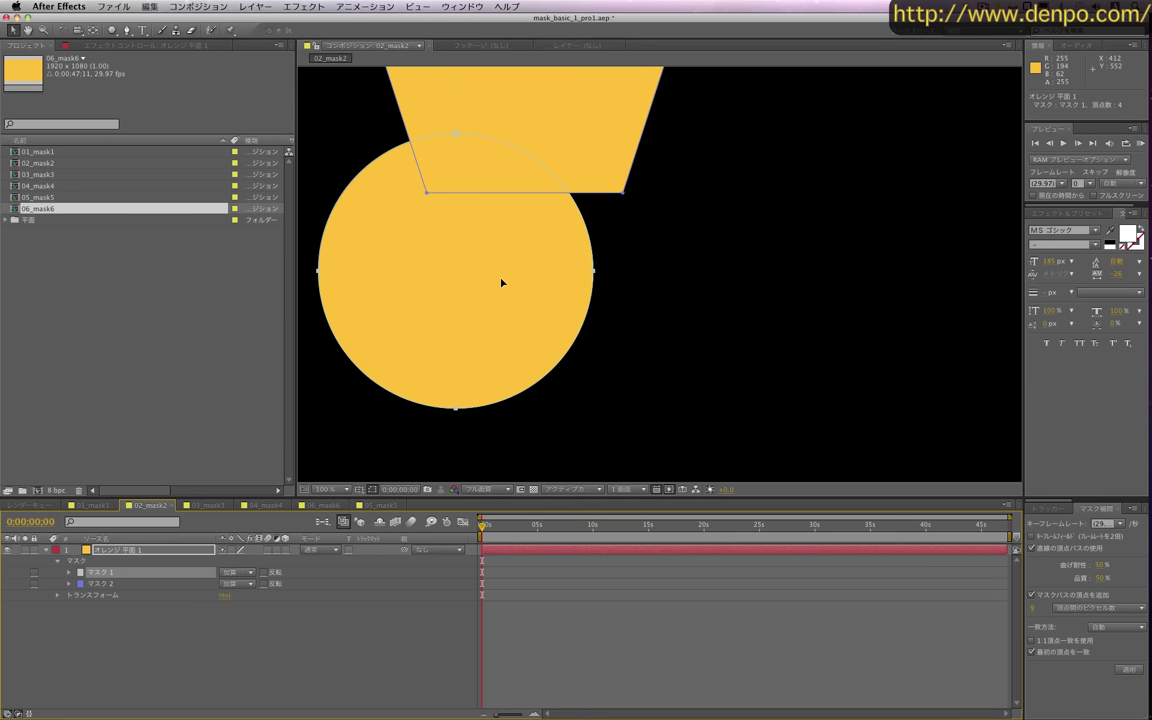
key(period)
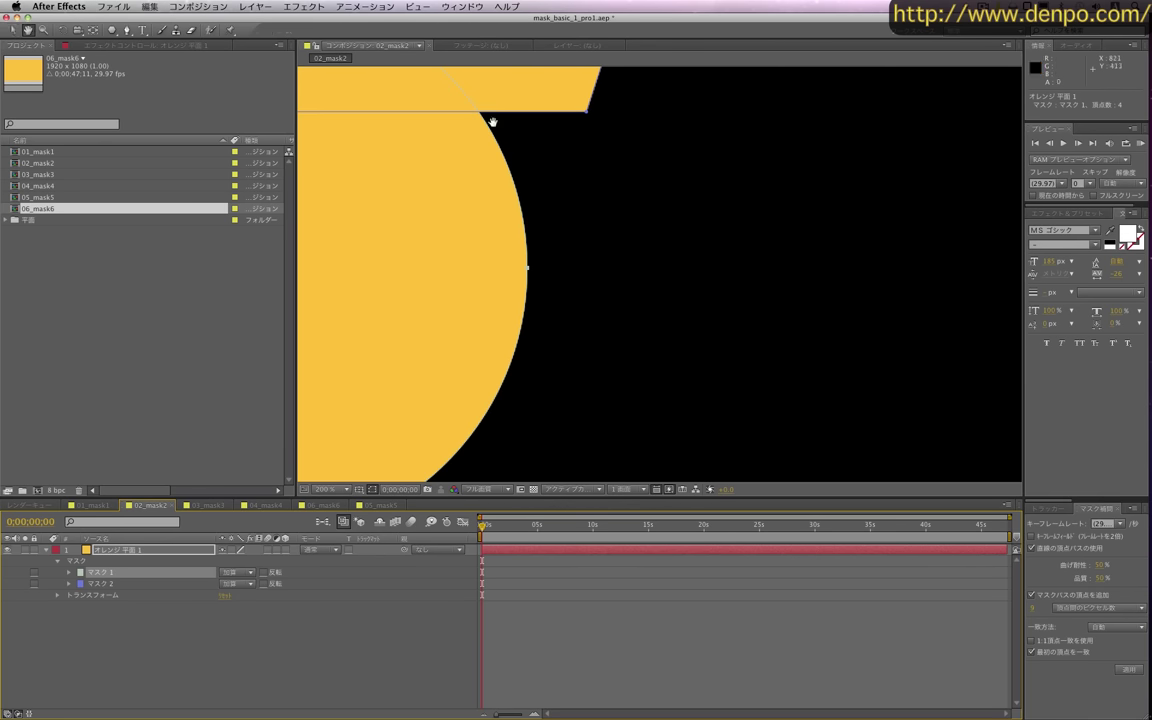
drag(492, 121, 626, 244)
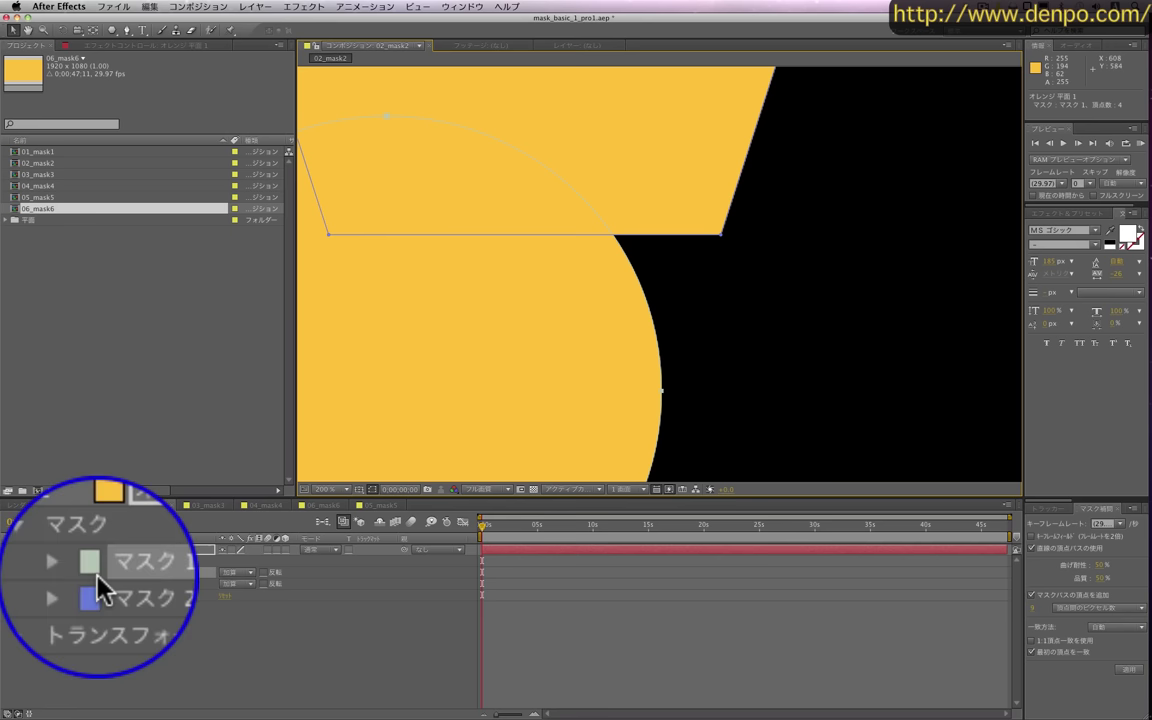
Step: Set the pentagon Mask 2's outline colour to red (FF0000)
click(90, 583)
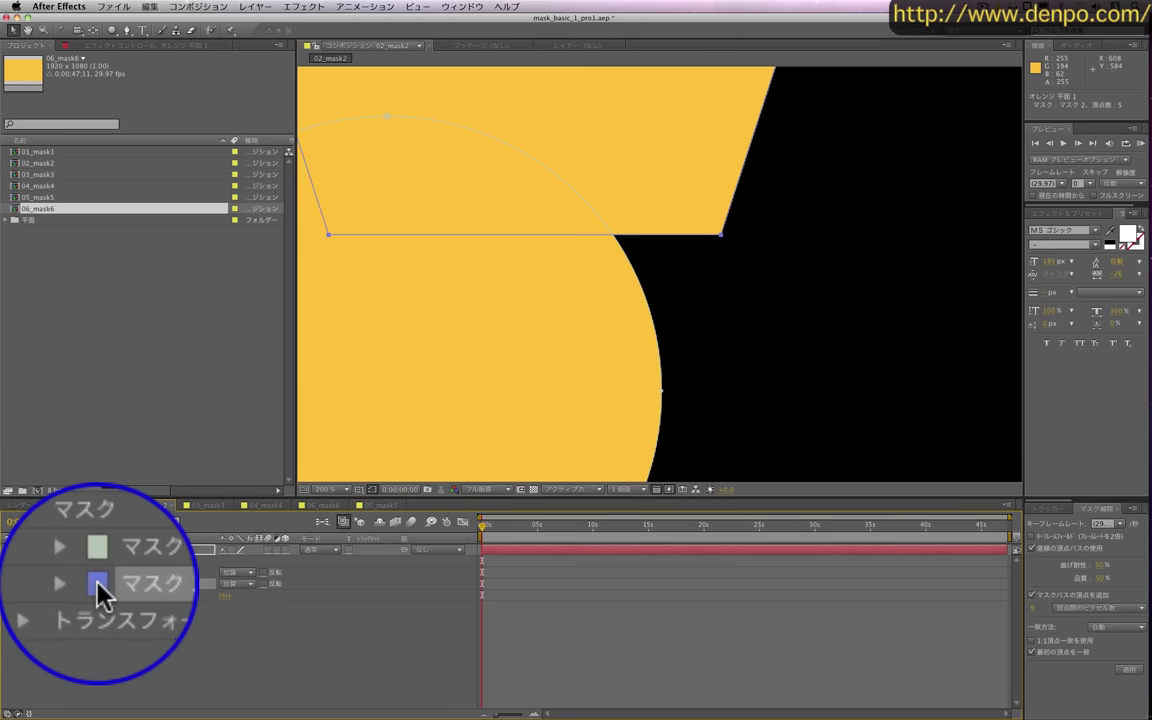
click(80, 584)
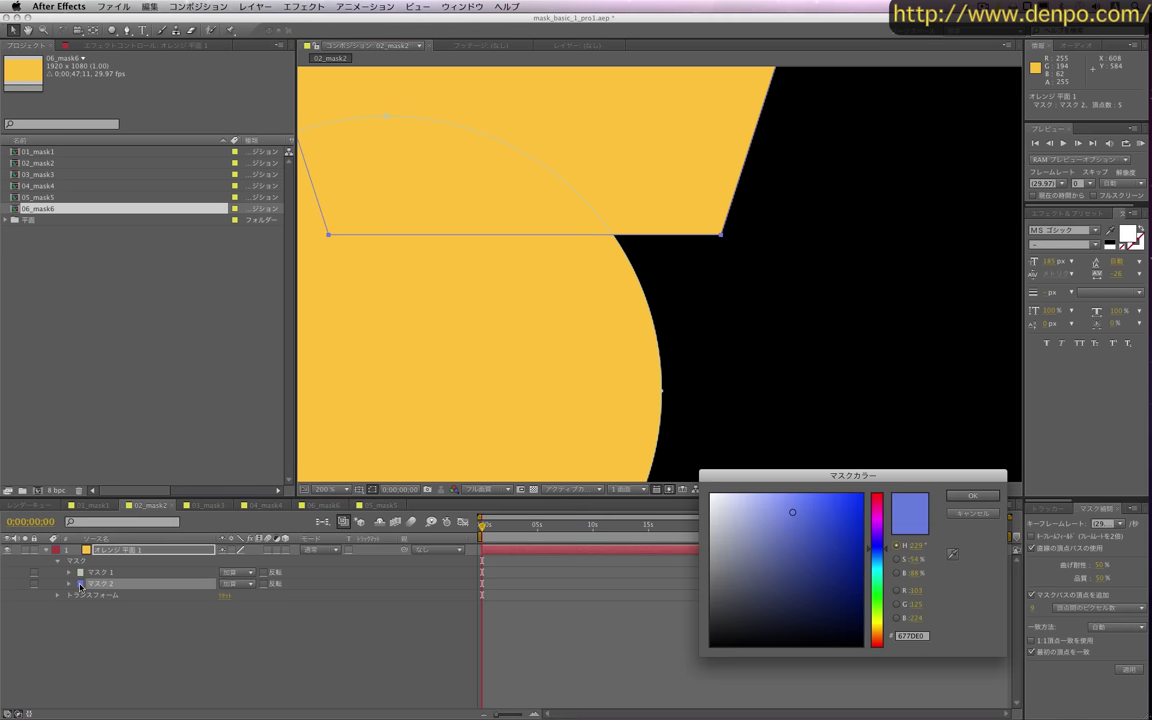
click(877, 494)
click(839, 533)
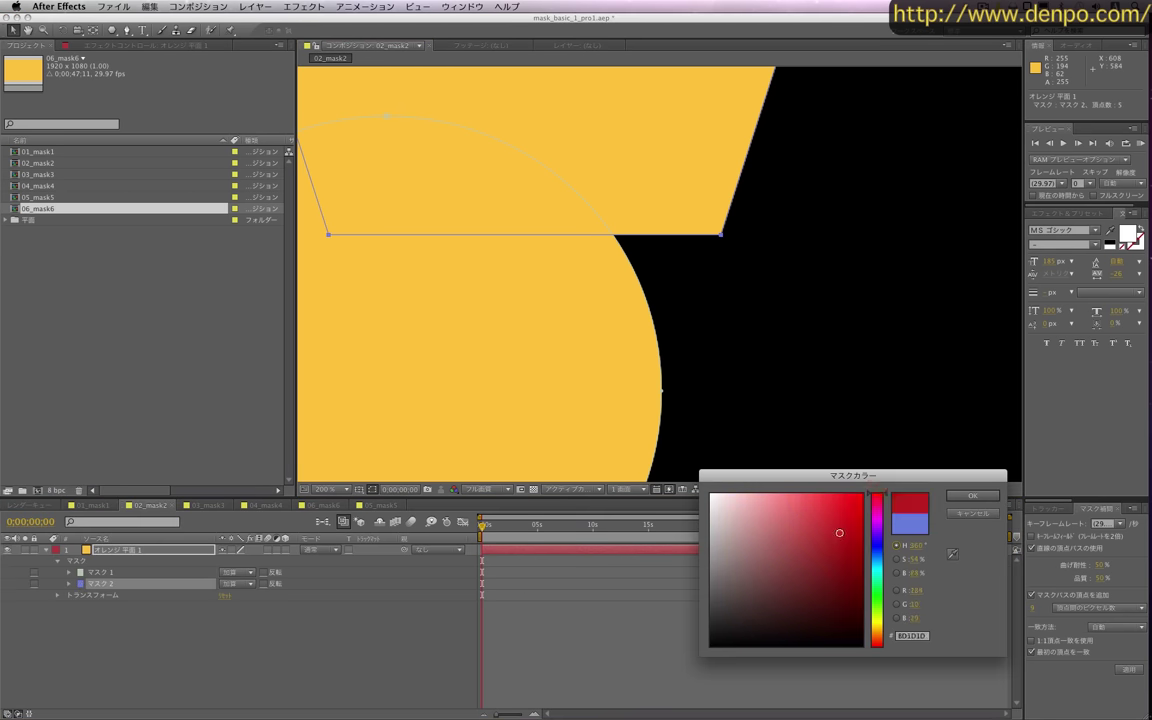
click(973, 496)
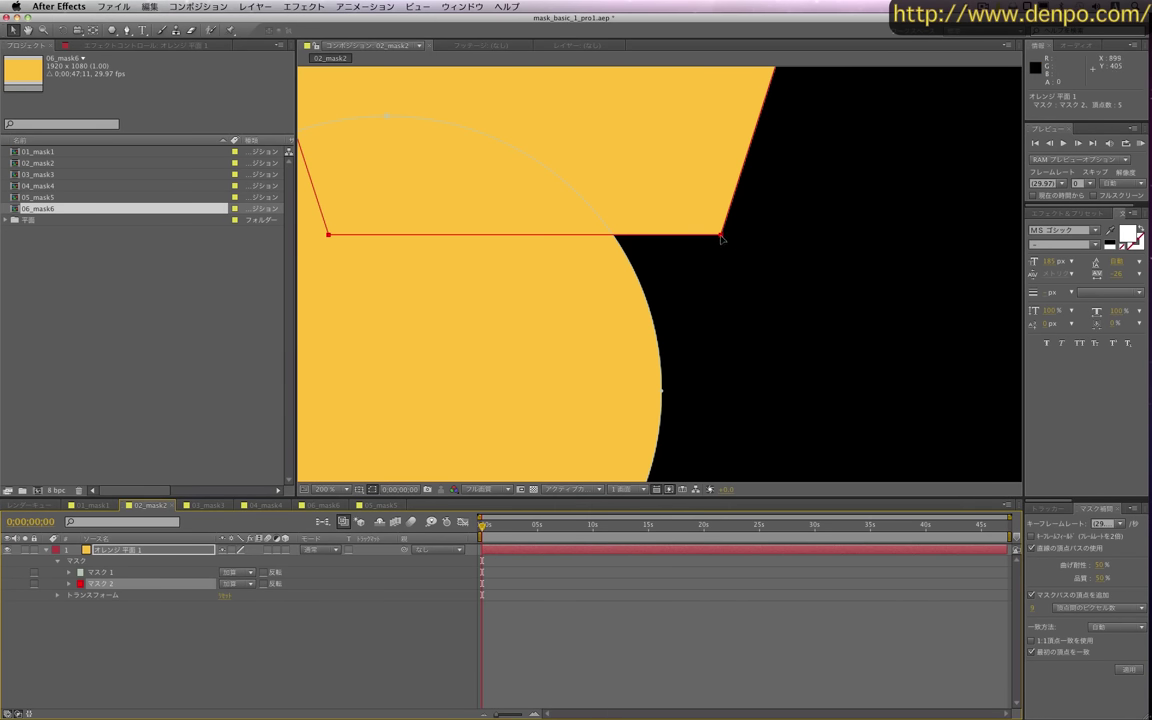
Step: Zoom back to 100% and set the circle Mask 1's outline colour to blue
key(comma)
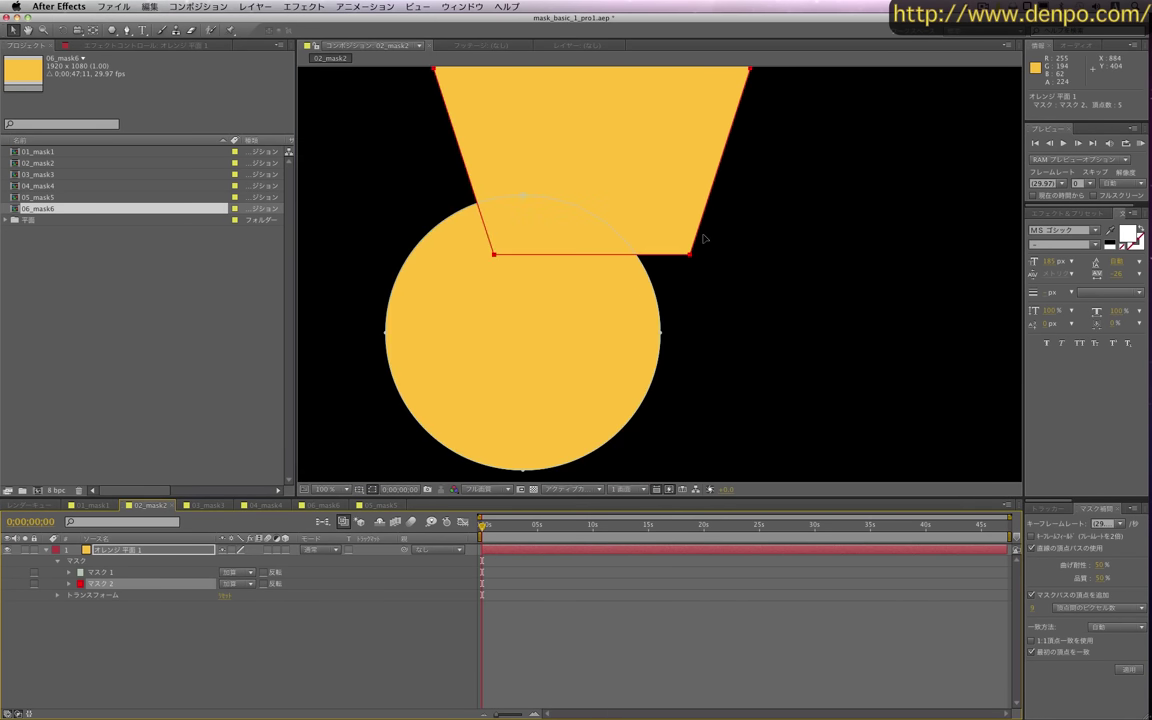
click(80, 572)
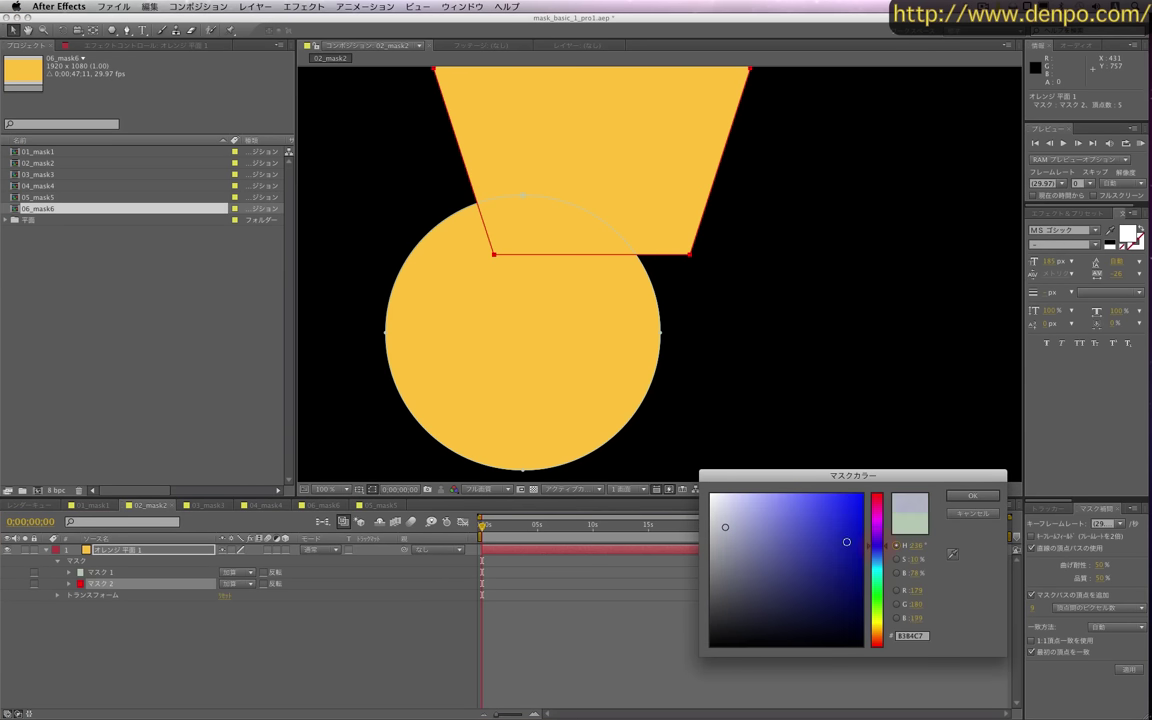
key(Return)
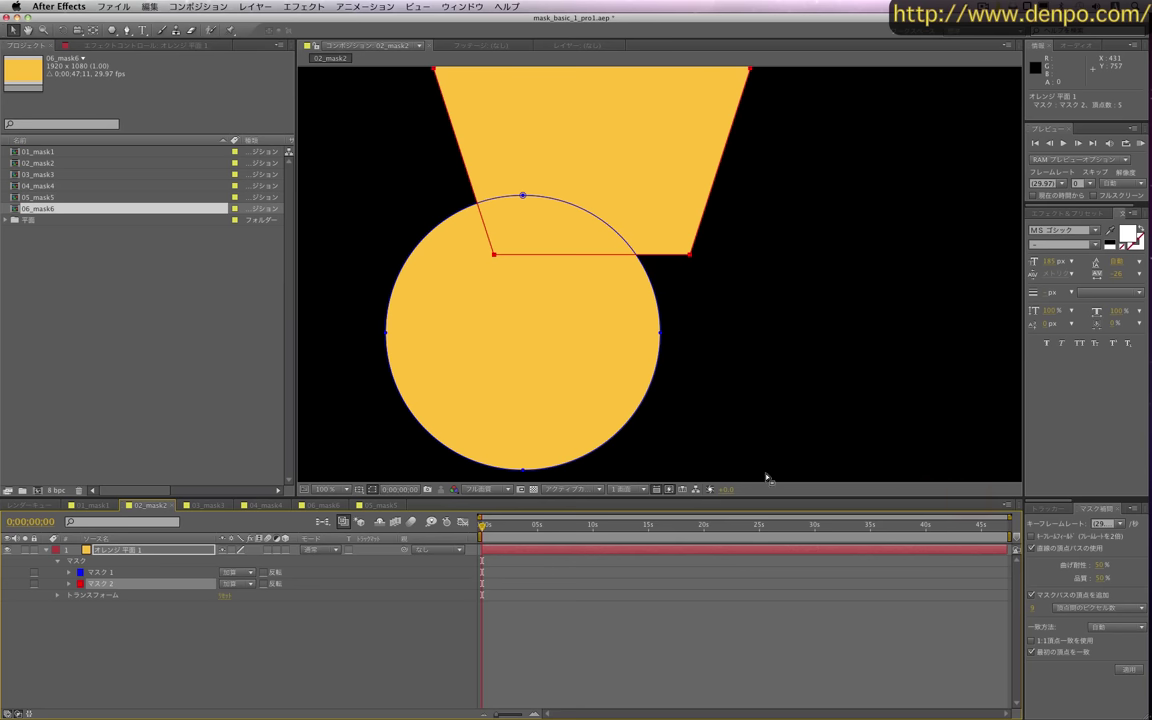